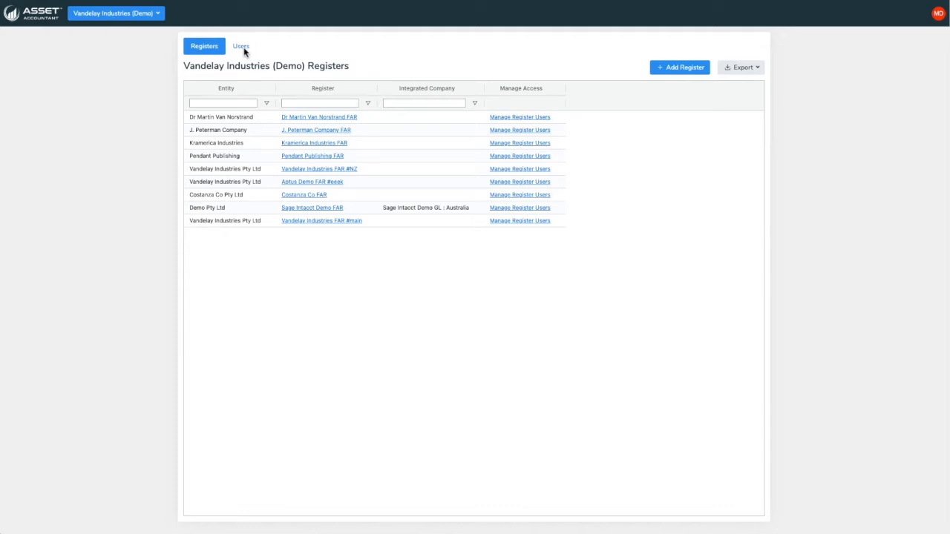
Step: Open the Vandelay Industries FAR #main register
click(243, 232)
click(315, 226)
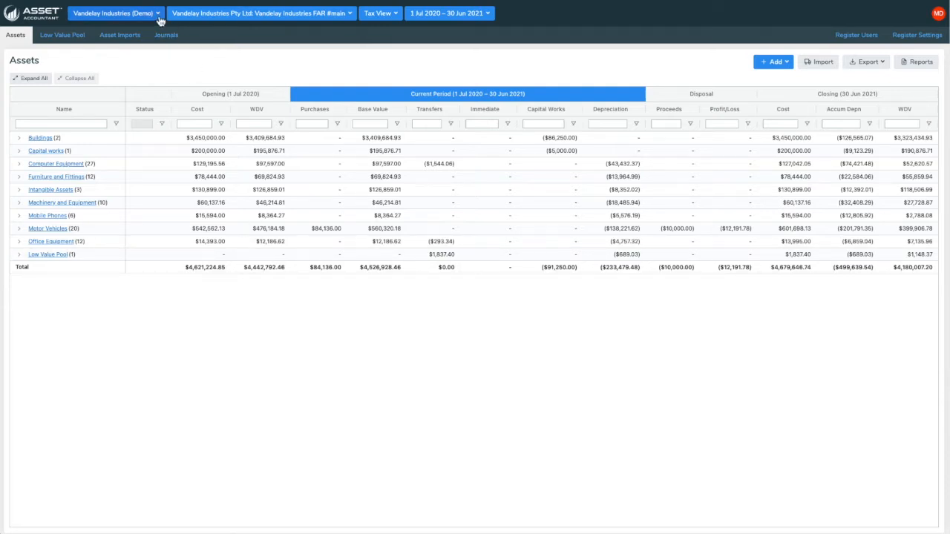
Step: Examine the available registers, tax and accounts views, reporting periods and export formats for the asset list
click(348, 15)
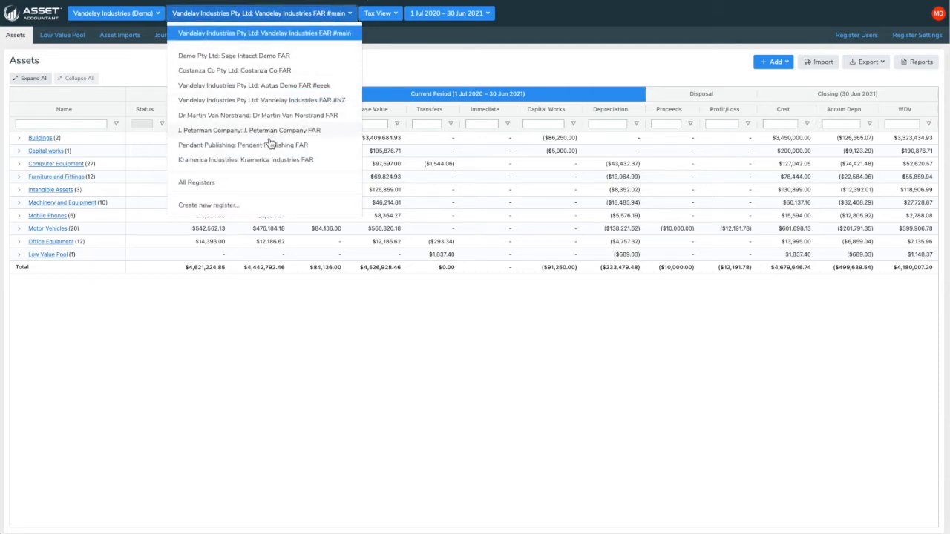
click(396, 17)
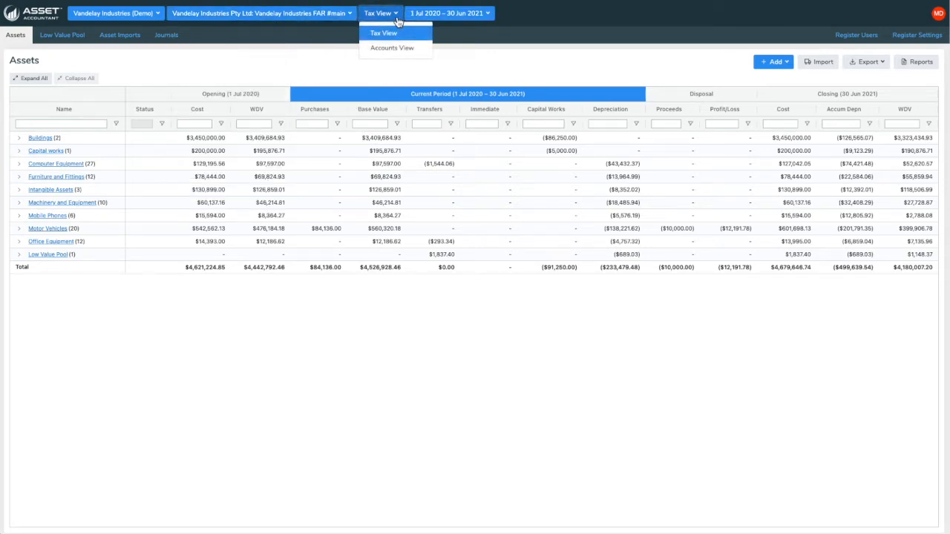
click(461, 34)
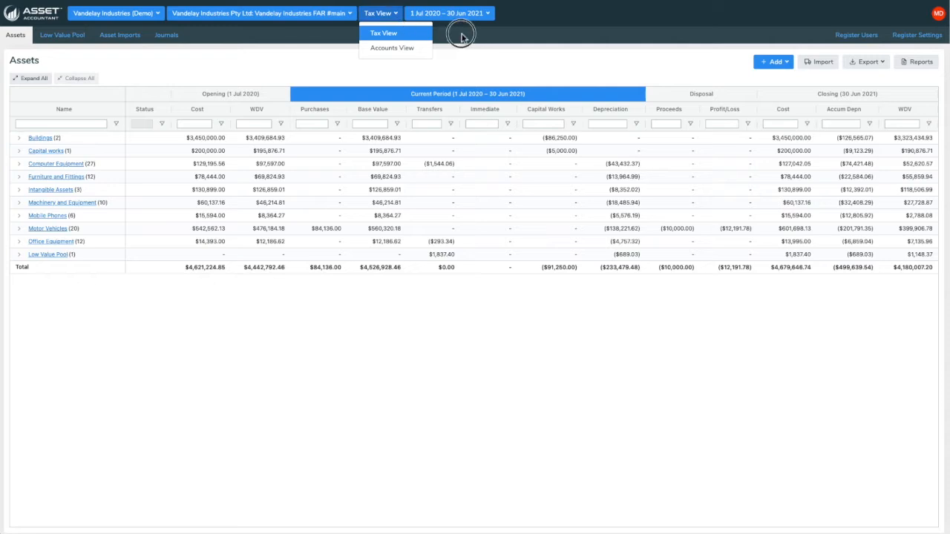
click(490, 18)
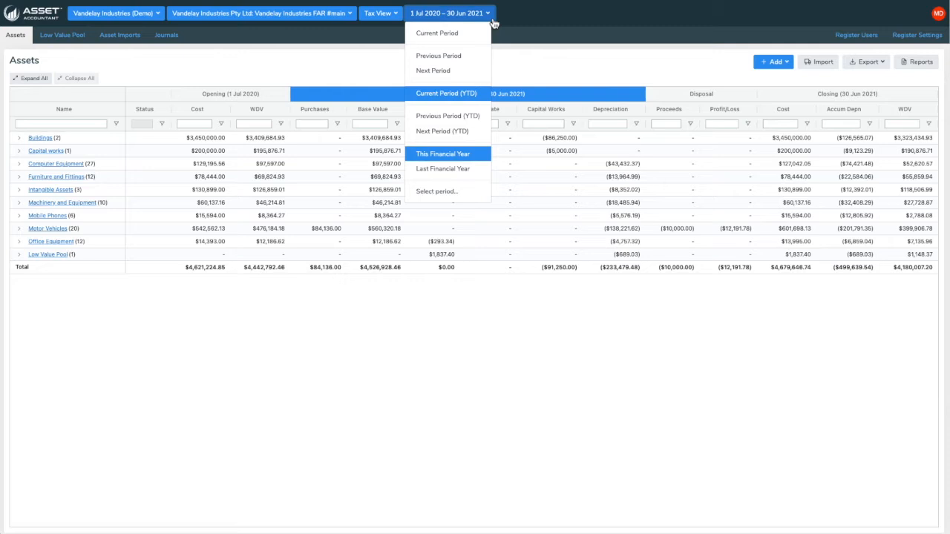
click(532, 35)
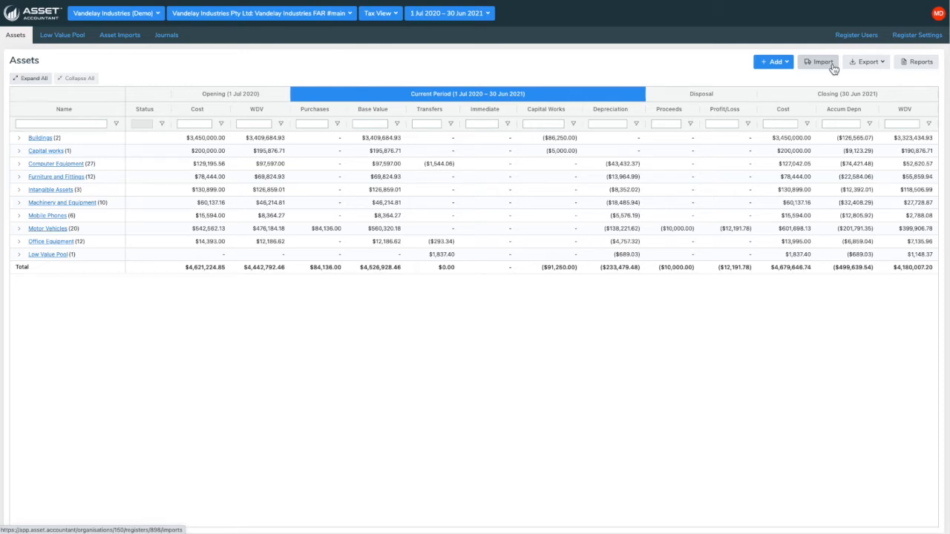
click(883, 63)
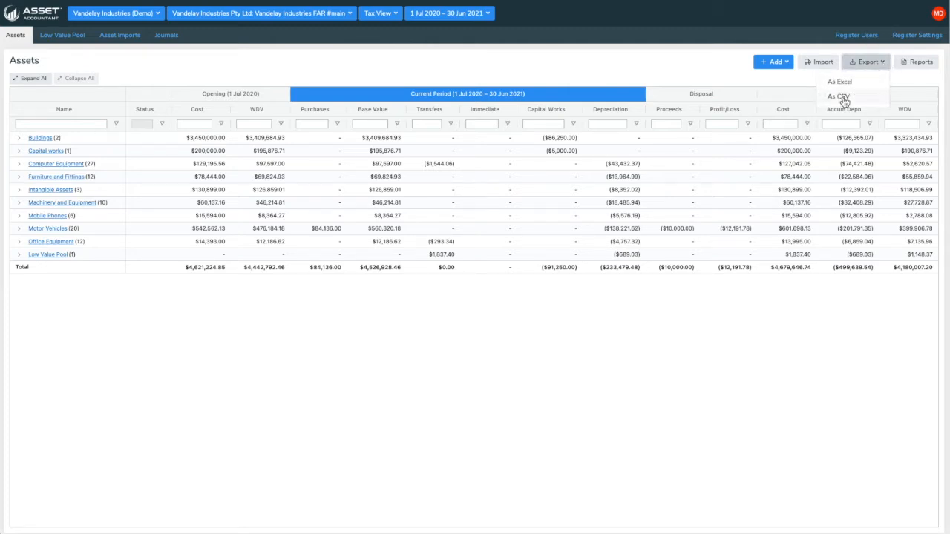
click(802, 88)
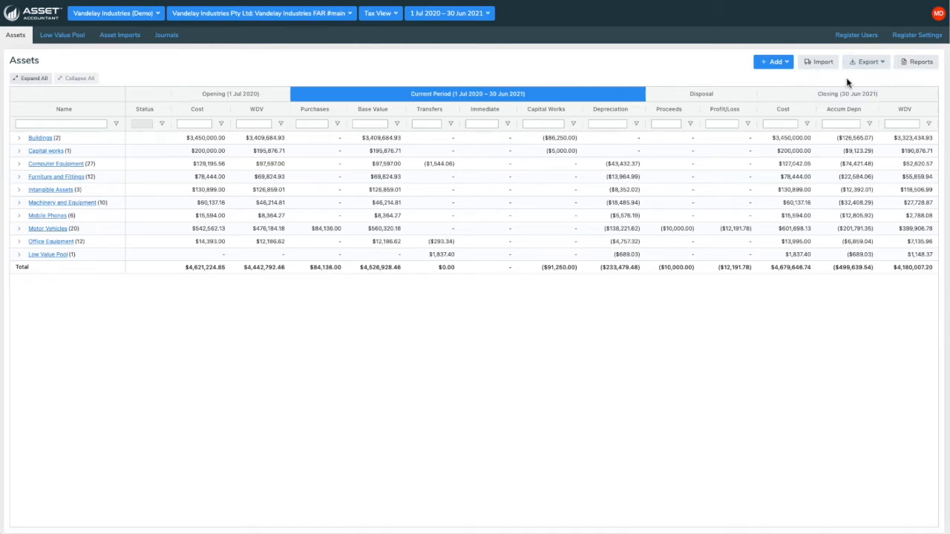
Step: Review the report type and regime options for generating a report, and close the dialog without generating one
click(925, 70)
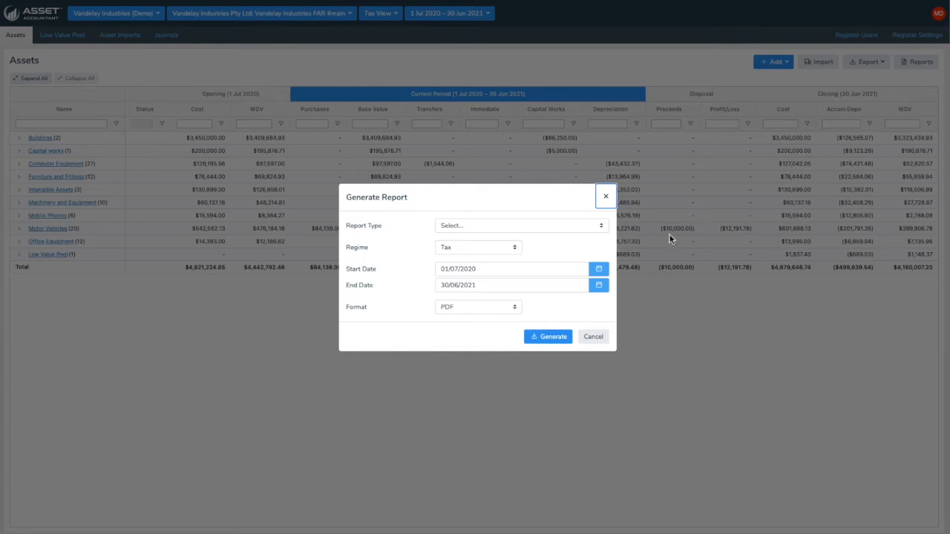
click(496, 226)
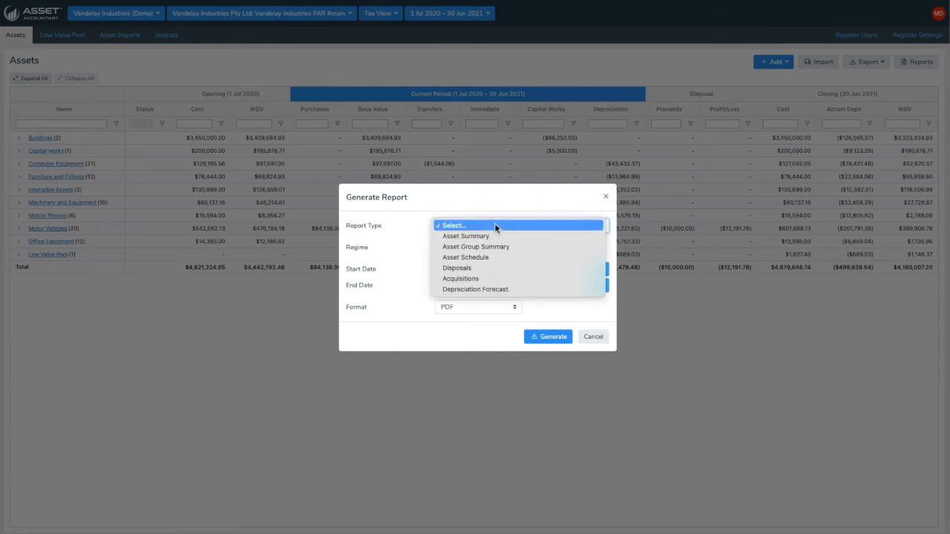
click(416, 233)
click(473, 247)
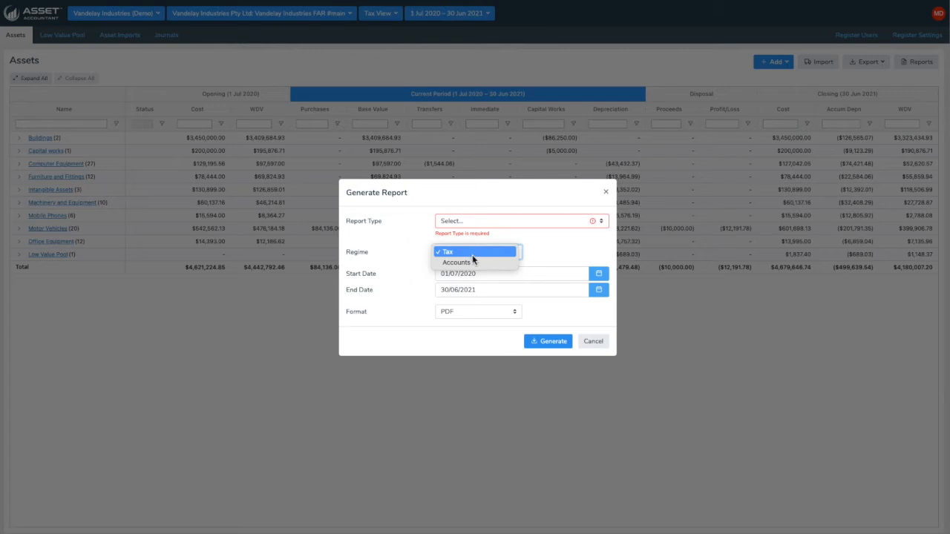
click(419, 290)
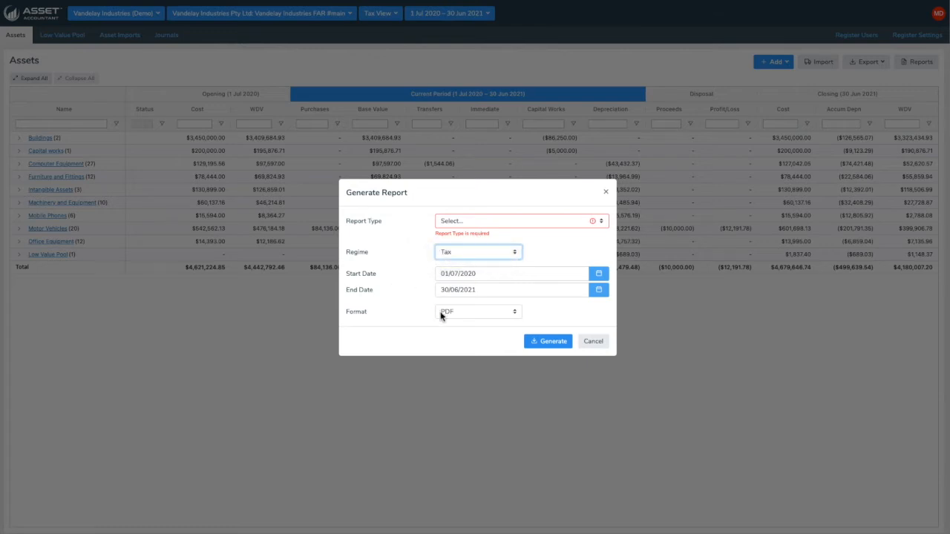
click(597, 342)
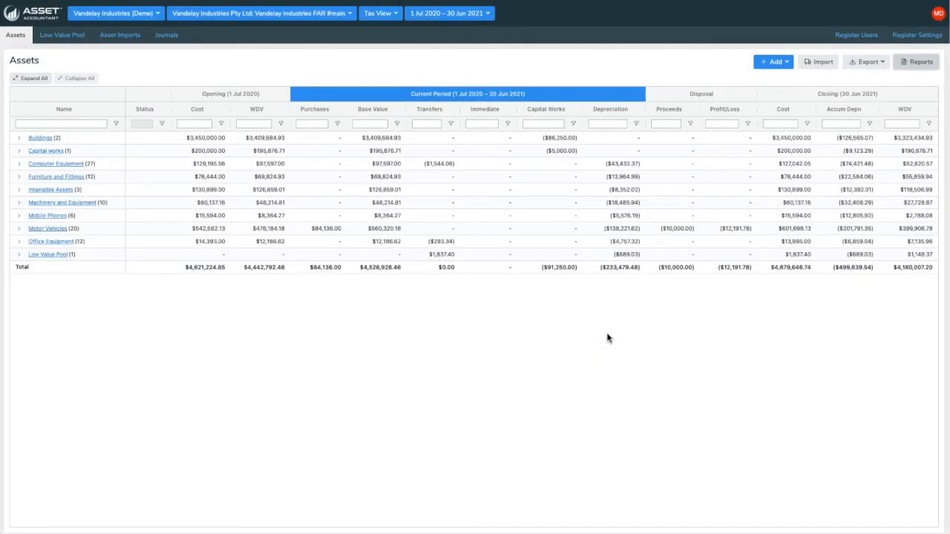
Step: Filter the asset list by the name "server" and expand the Computer Equipment group
click(95, 124)
text(sec)
text(ver)
click(20, 138)
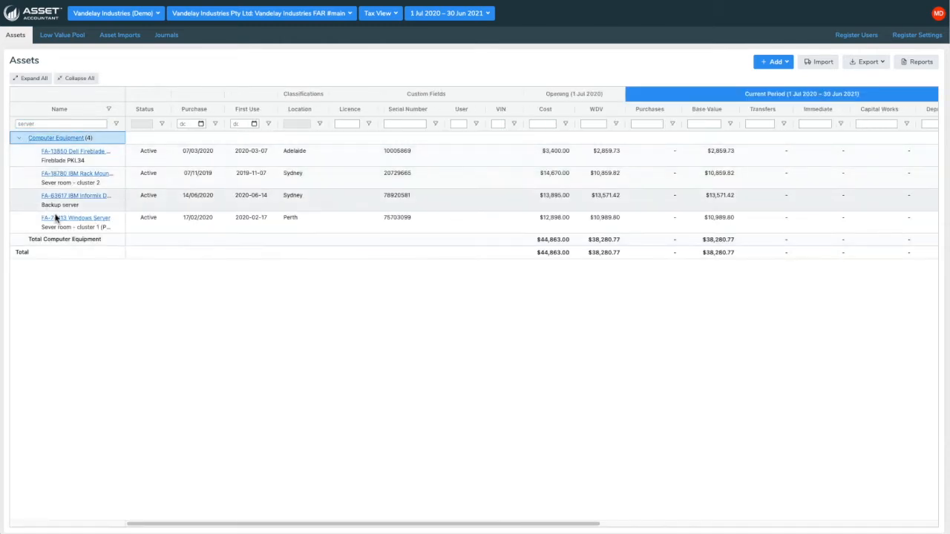
Step: Clear the name filter and collapse all asset groups in the list
double_click(27, 125)
key(BackSpace)
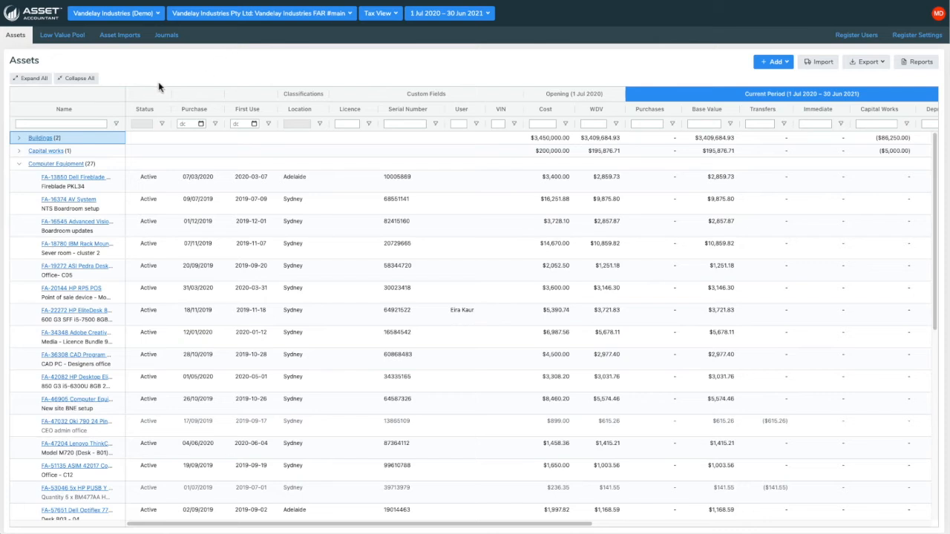
click(79, 78)
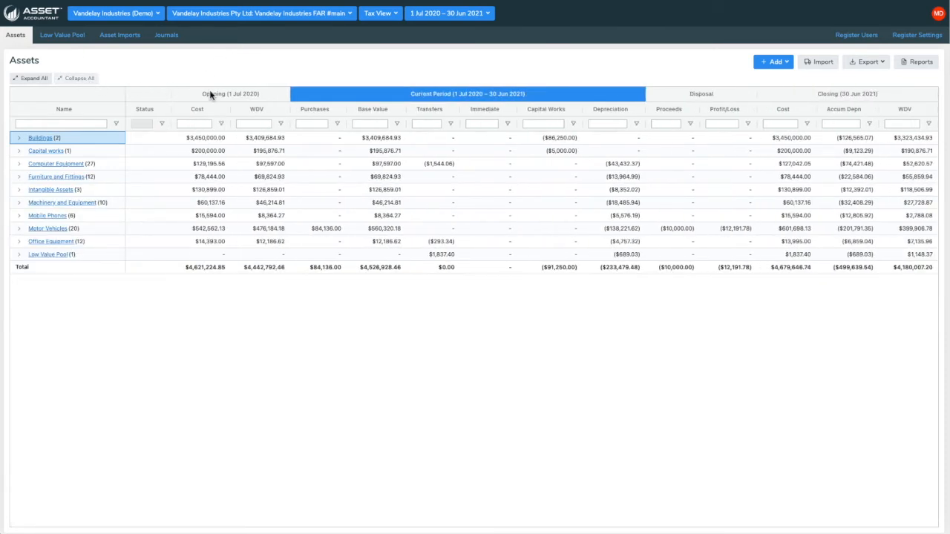
Step: Start adding a new asset to the register and name it "My new asset"
click(774, 62)
click(782, 82)
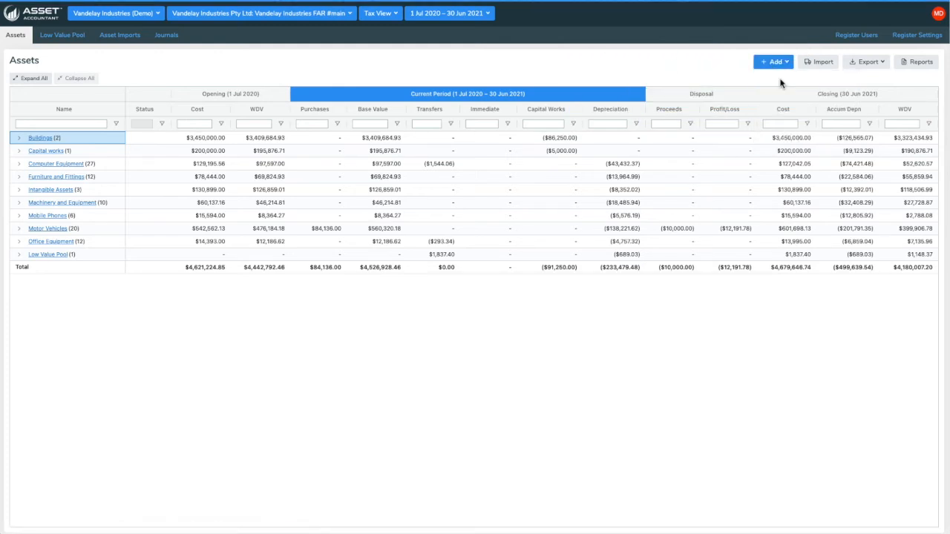
click(319, 86)
text(My n)
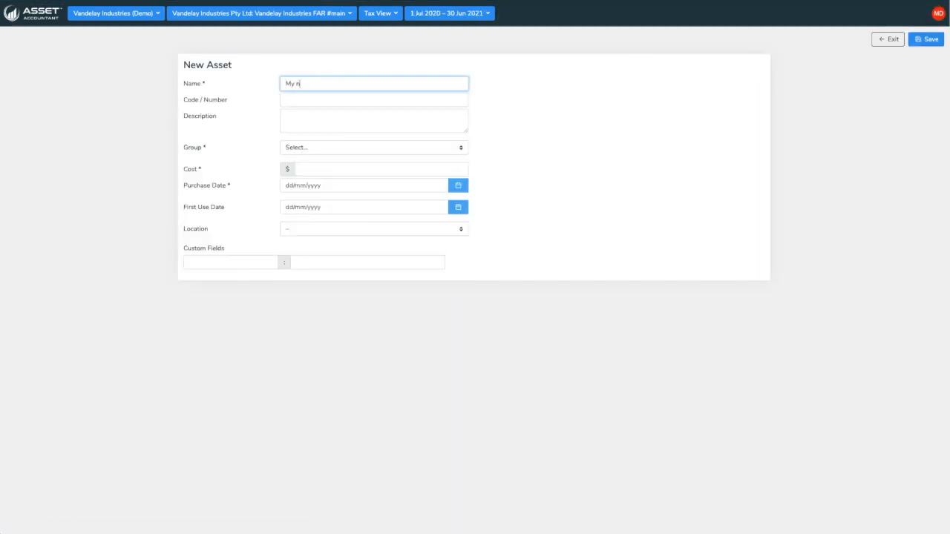
text(ew asset)
Step: Set the new asset's code to FA-34545 and its description to "Description you like"
click(296, 102)
text(FA-345)
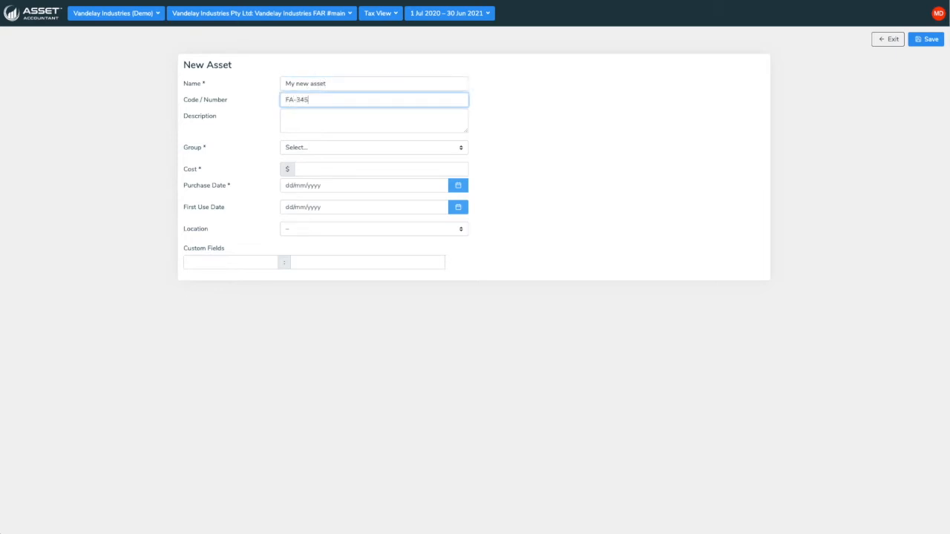
text(45)
click(299, 116)
text(Description)
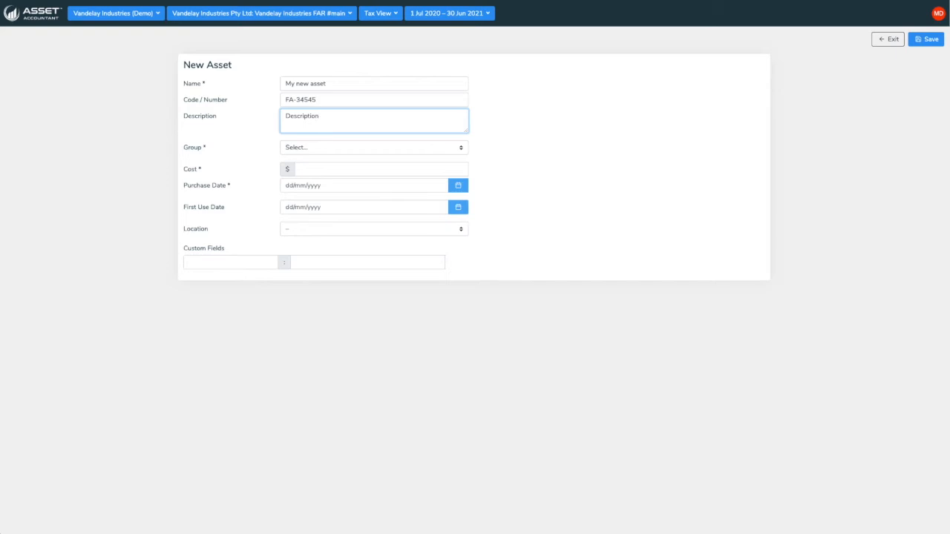
text(you like)
click(318, 117)
Step: Assign the new asset to the Motor Vehicles group and set its cost to $100000
click(343, 151)
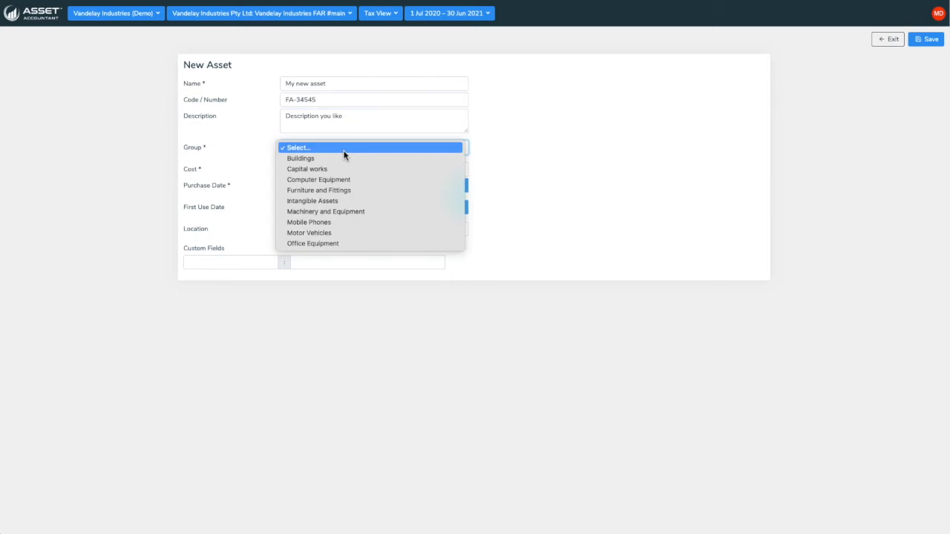
click(347, 233)
click(398, 168)
text(100000)
click(242, 202)
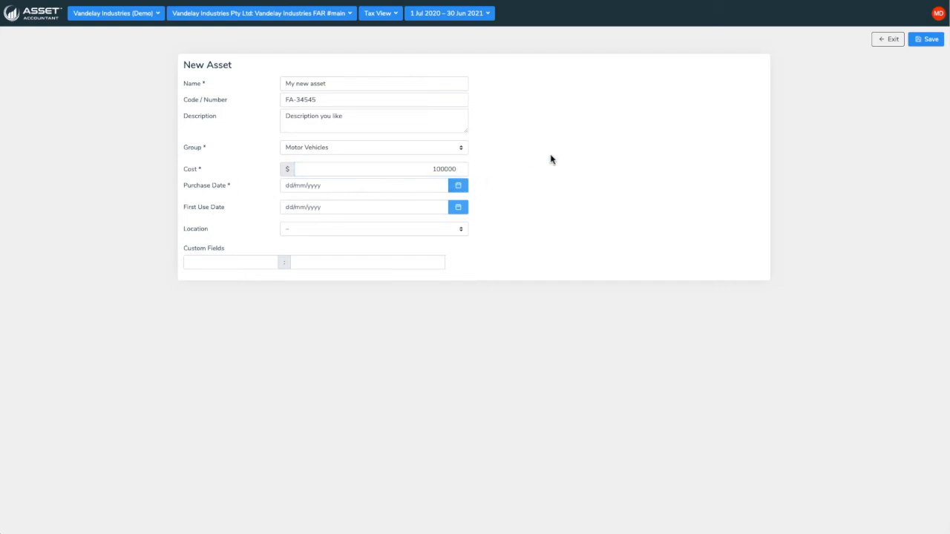
Step: Set the new asset's purchase date to 19/08/2020
click(460, 186)
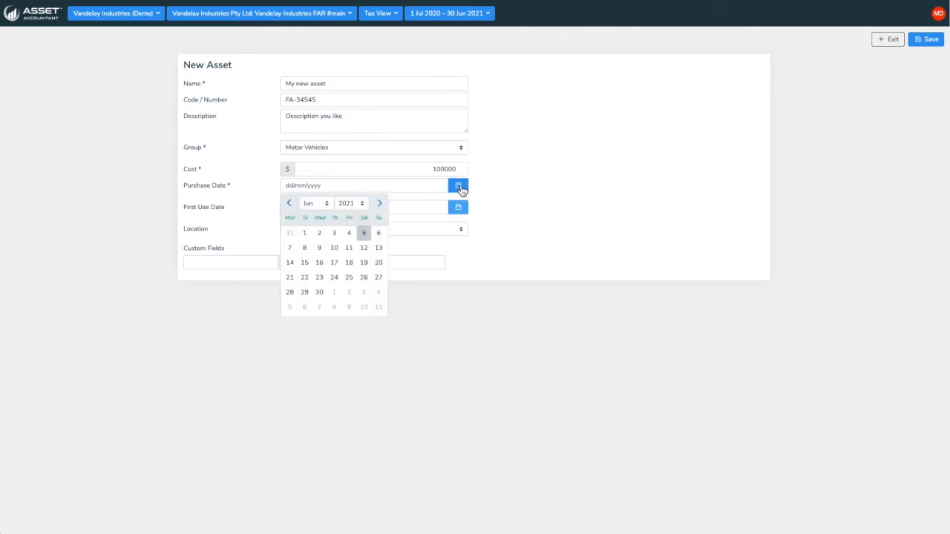
click(307, 202)
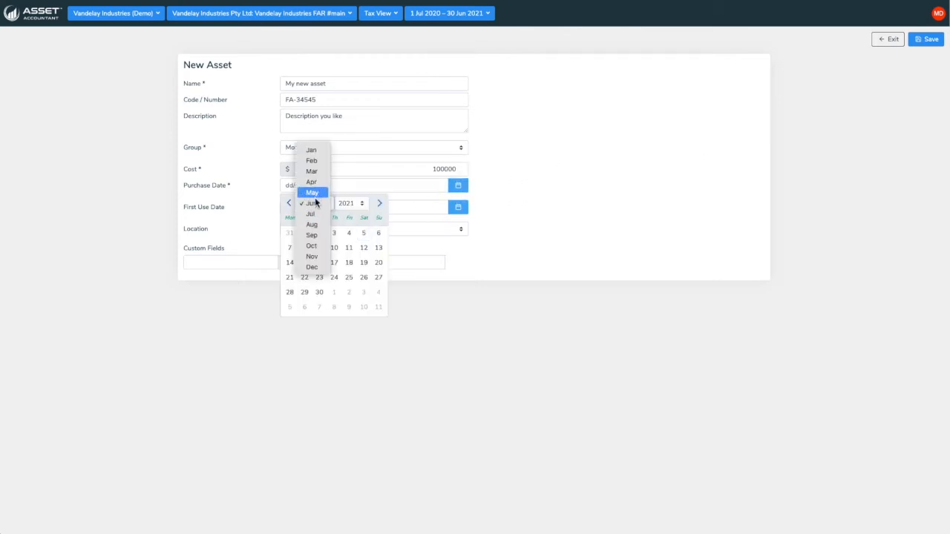
click(316, 224)
click(351, 202)
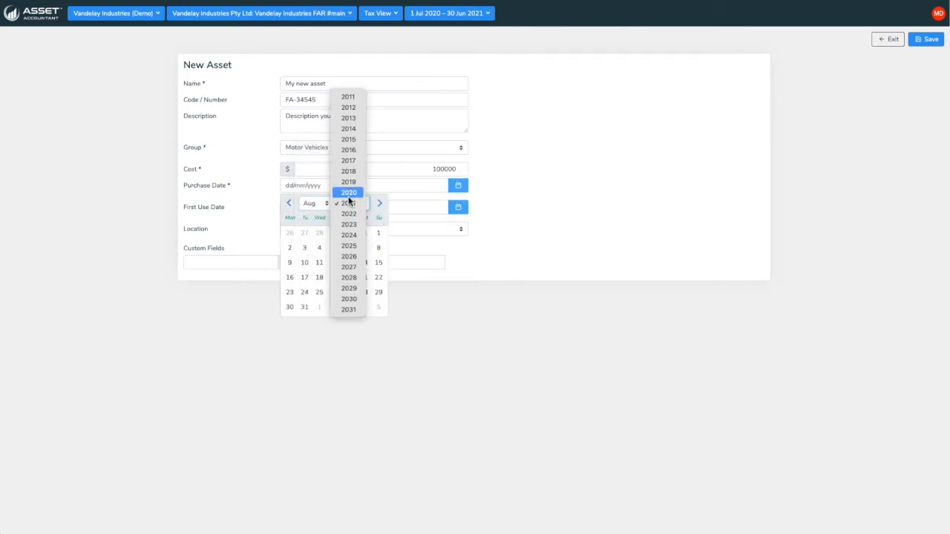
click(346, 191)
click(321, 277)
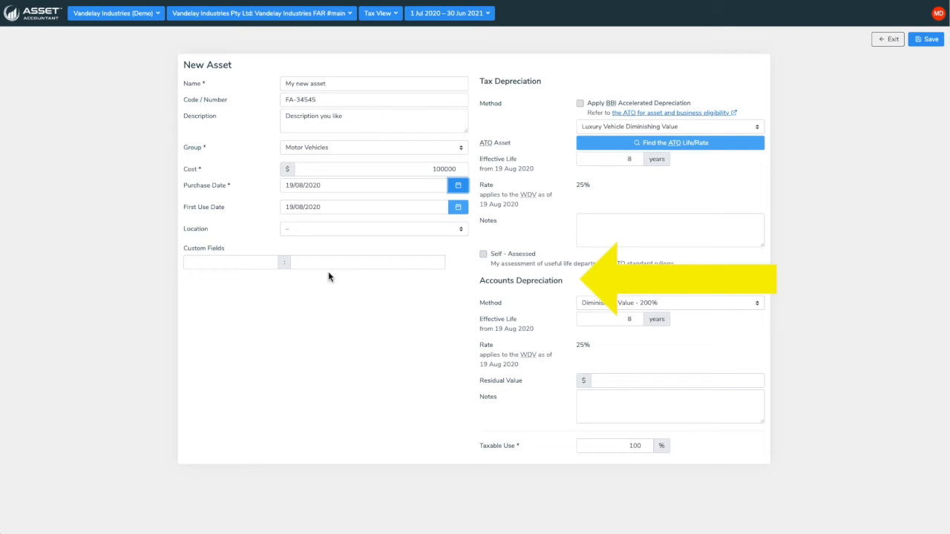
Step: Set the asset's location to Melbourne and add a custom field VIN containing the vehicle's identification number
click(318, 229)
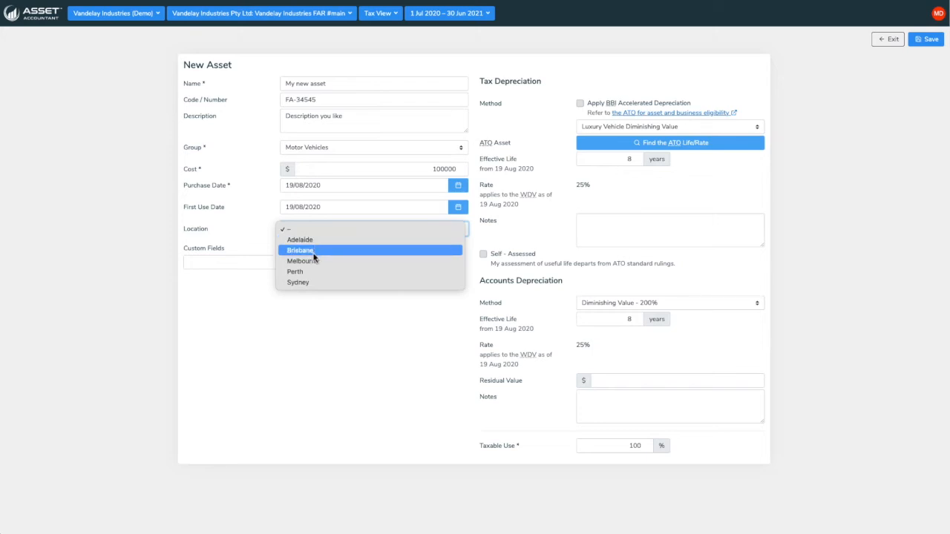
click(311, 261)
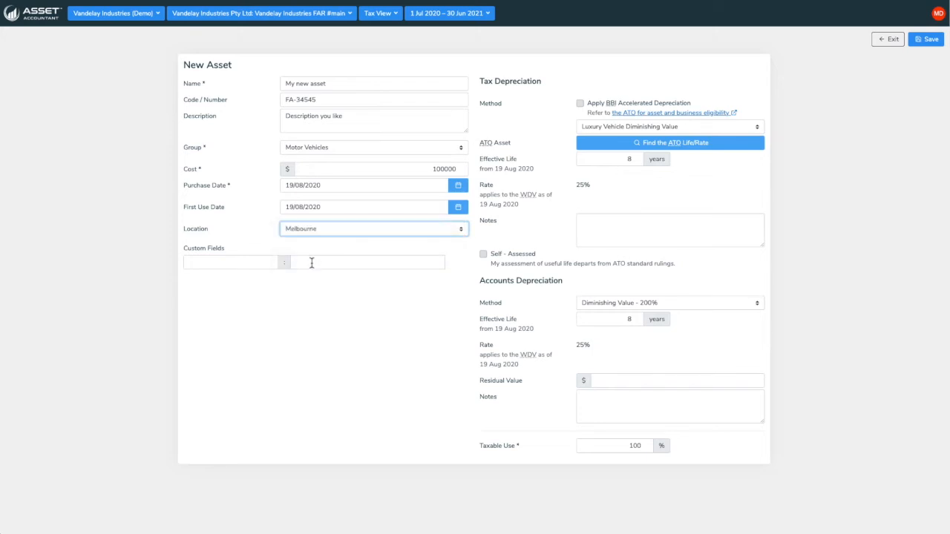
click(236, 264)
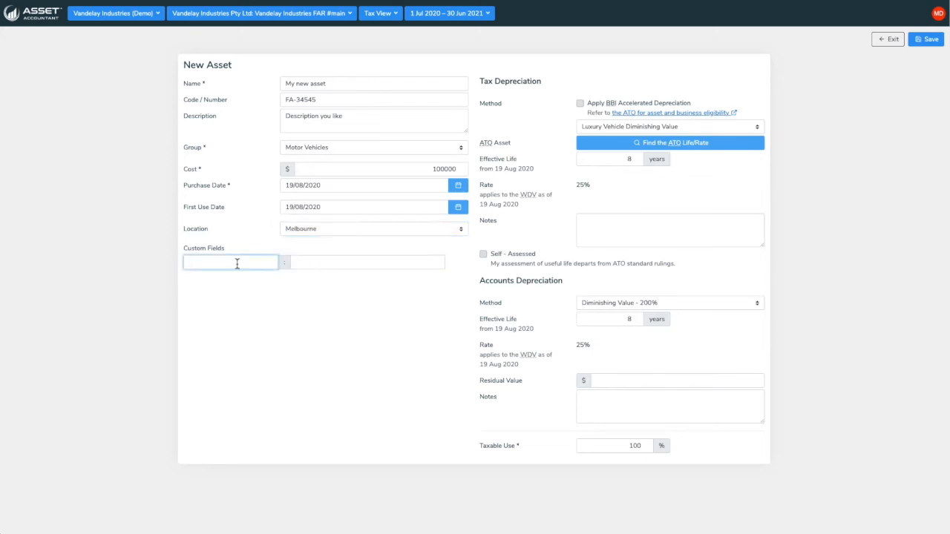
text(VIN)
key(Tab)
text(34534)
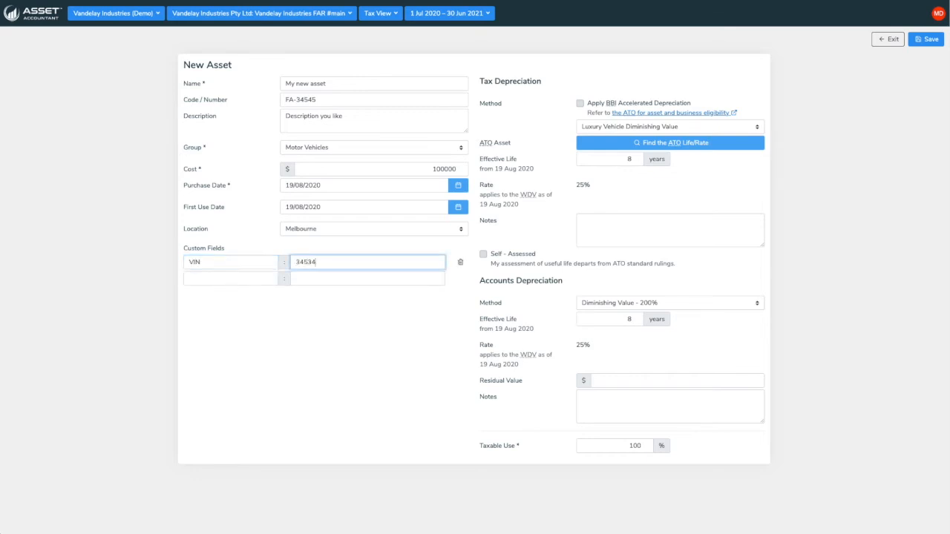
text(TG33455934598)
Step: Apply BBI accelerated depreciation with the tax method Luxury Vehicle Diminishing Value (Backing Business Investment)
click(603, 127)
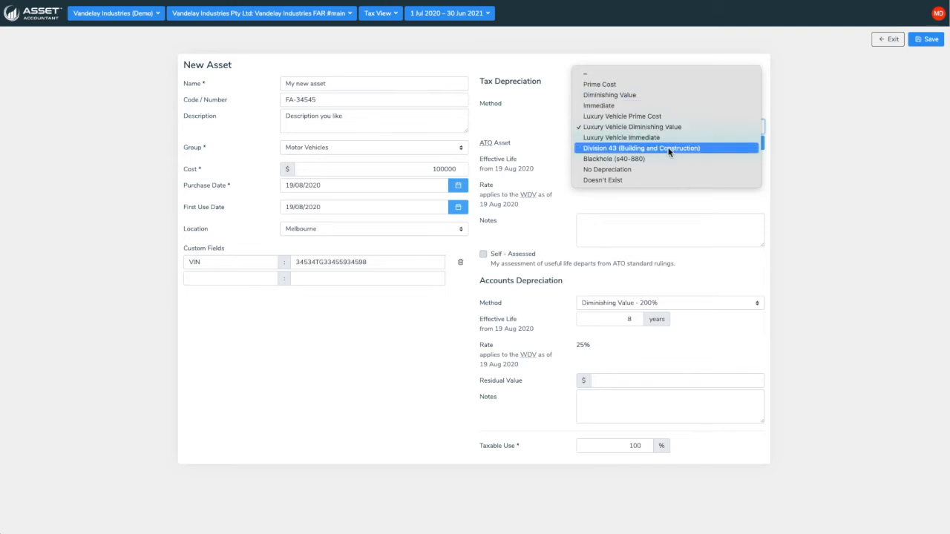
click(544, 115)
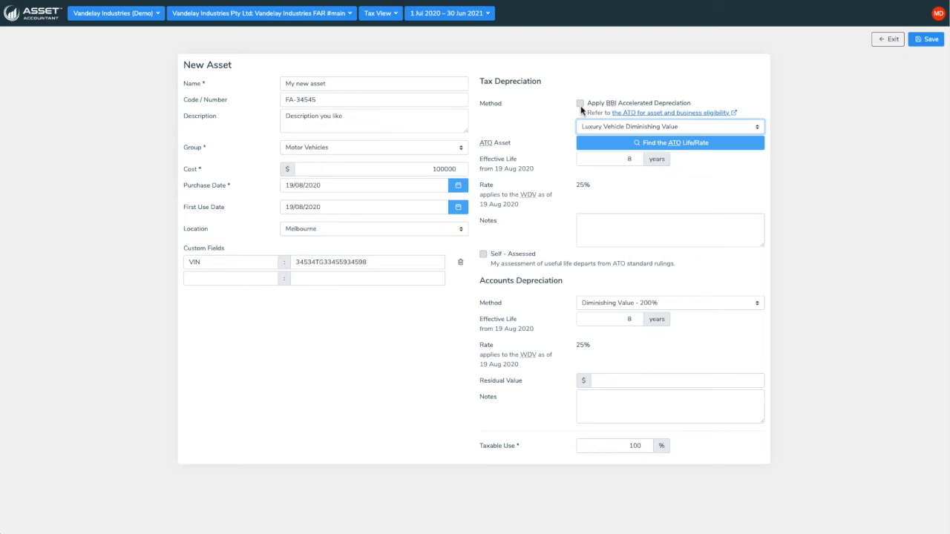
click(579, 104)
click(616, 127)
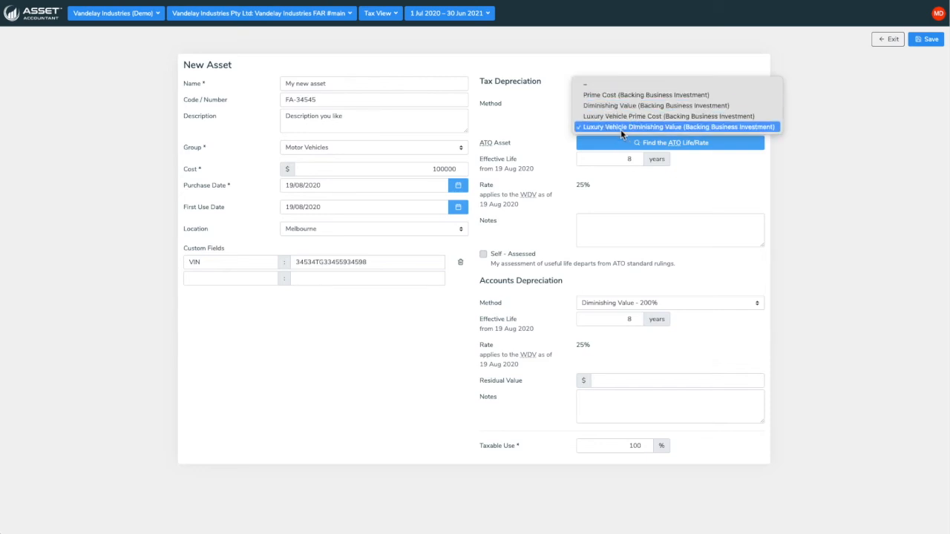
click(620, 128)
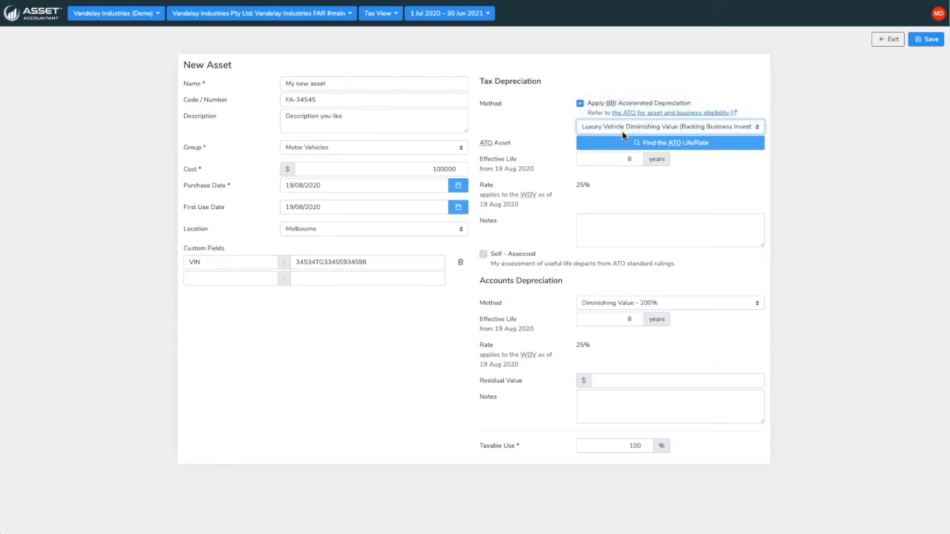
Step: Look up the ATO effective life with industry (None) and search text "car -hire -park", and assign the general Cars entry to the asset
click(669, 145)
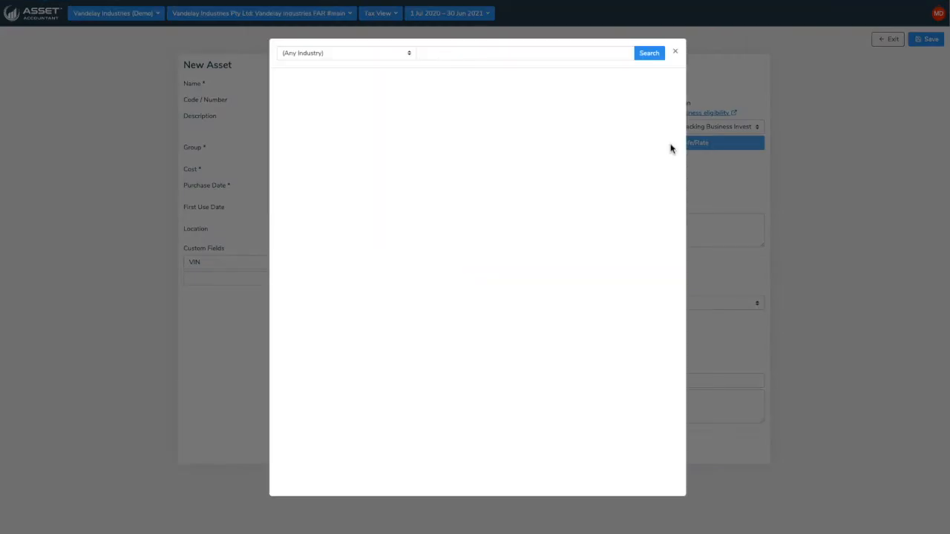
click(382, 55)
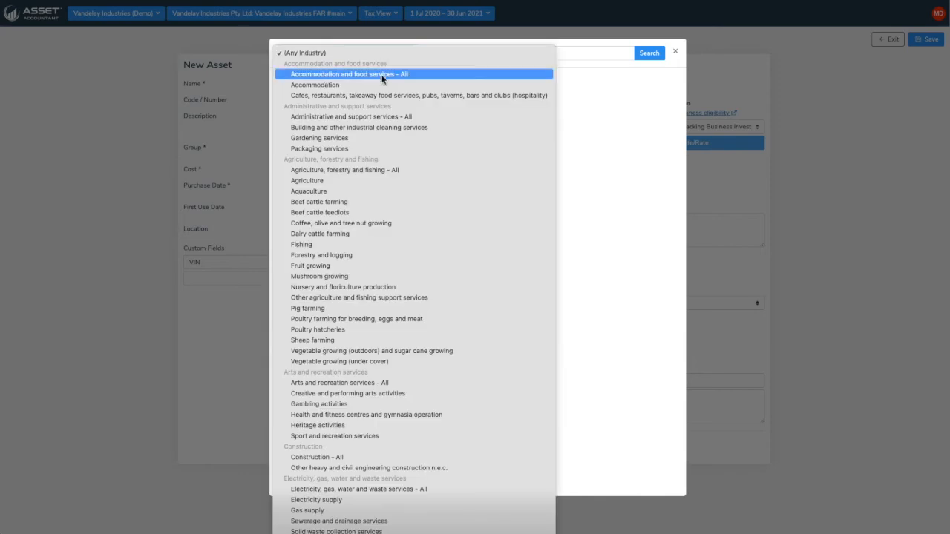
scroll(383, 184, down, 10)
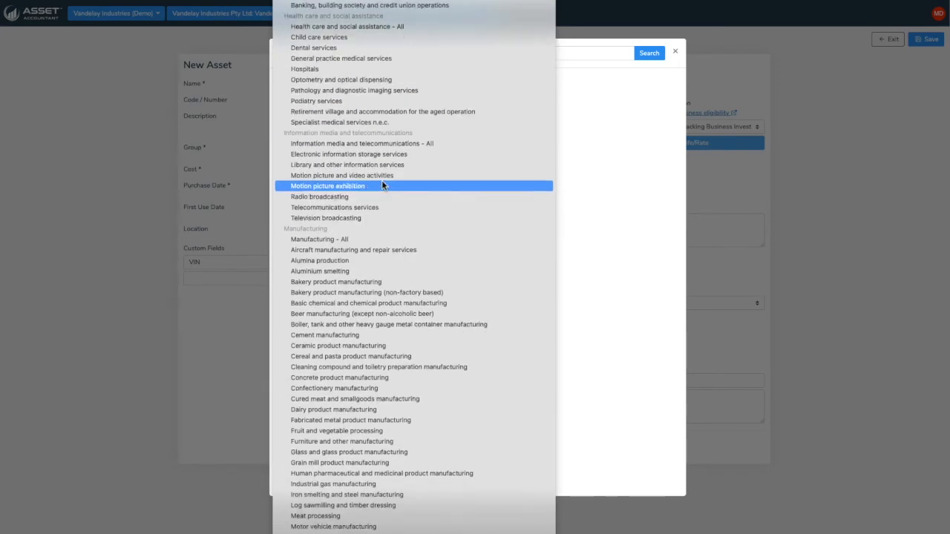
scroll(381, 186, down, 10)
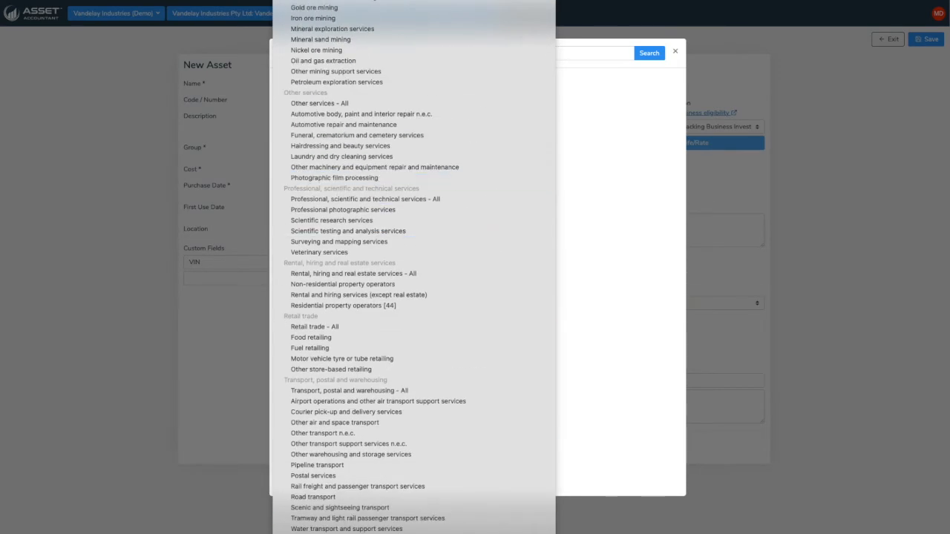
key(Escape)
click(453, 55)
text(car -)
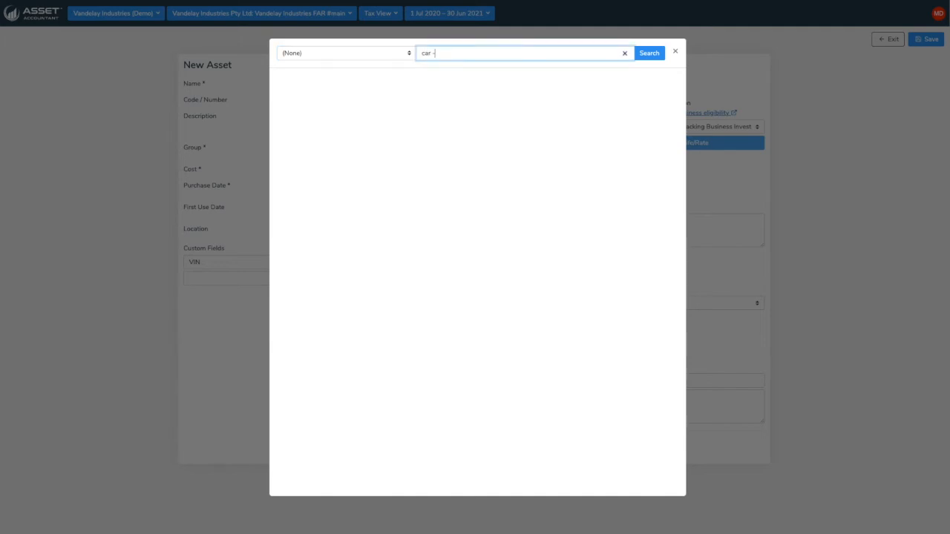
text(hire -park)
click(644, 56)
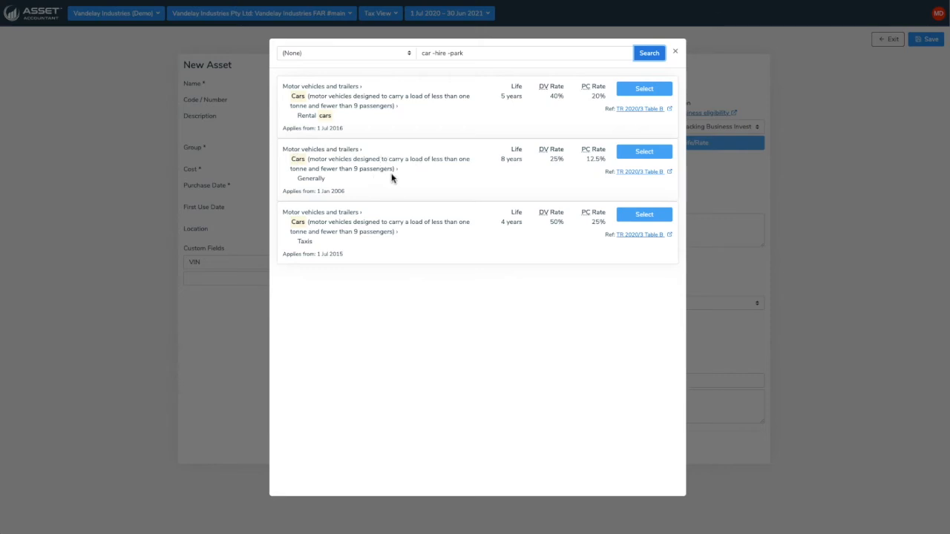
click(645, 151)
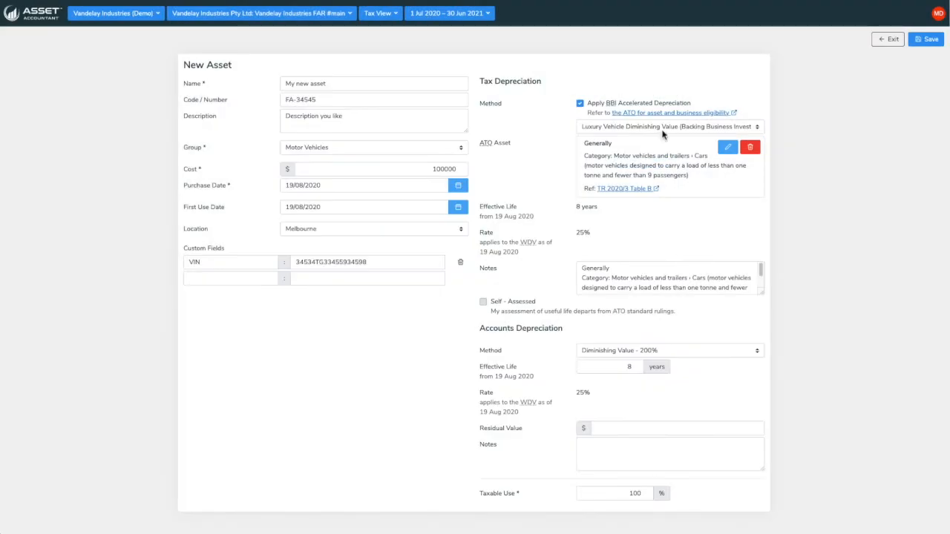
Step: Append the line "AUDITORS: We can add notes here" to the tax depreciation notes and save the new asset
drag(759, 269, 759, 288)
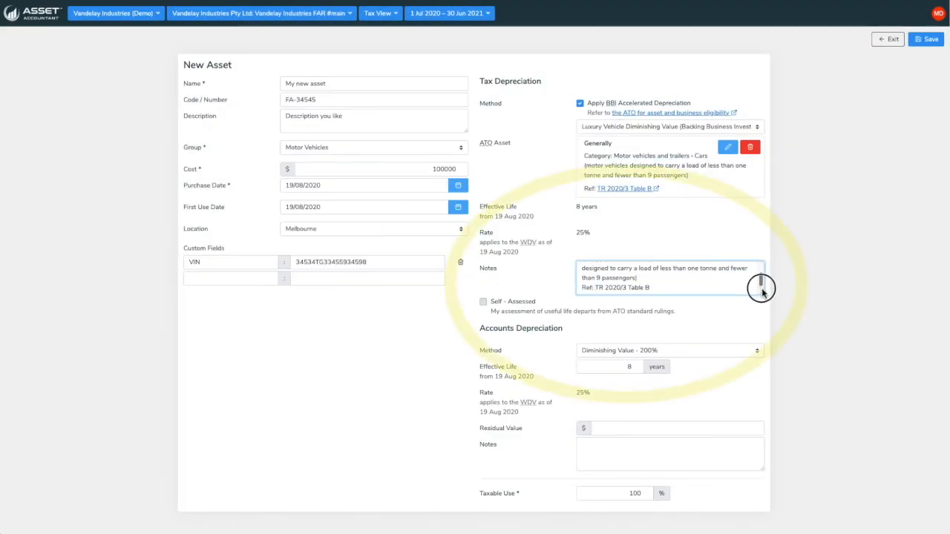
click(664, 291)
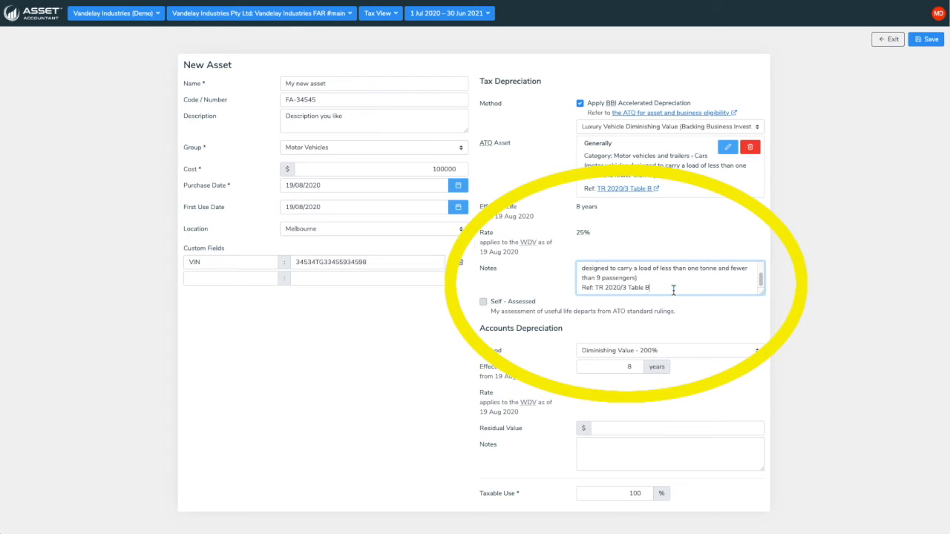
key(Return)
text(AUDITOR)
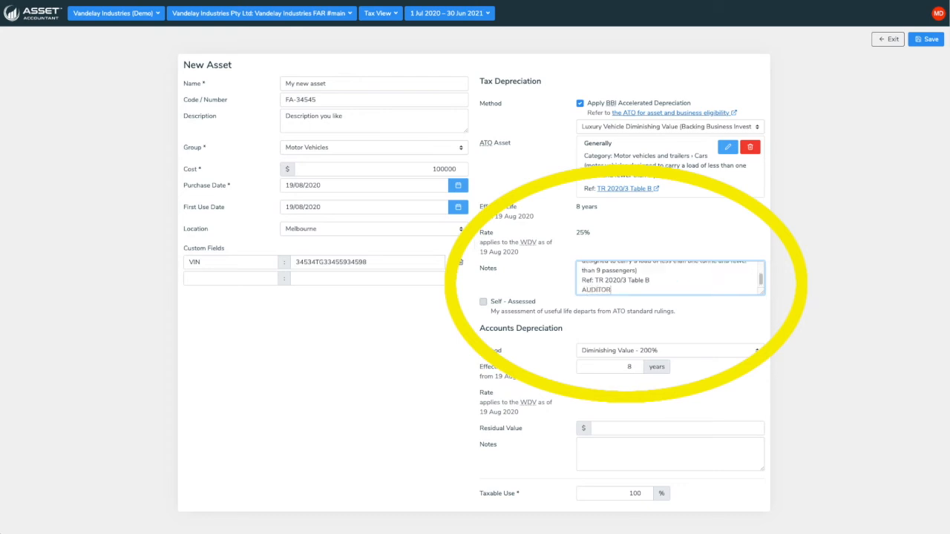
text(S: We can add notes here)
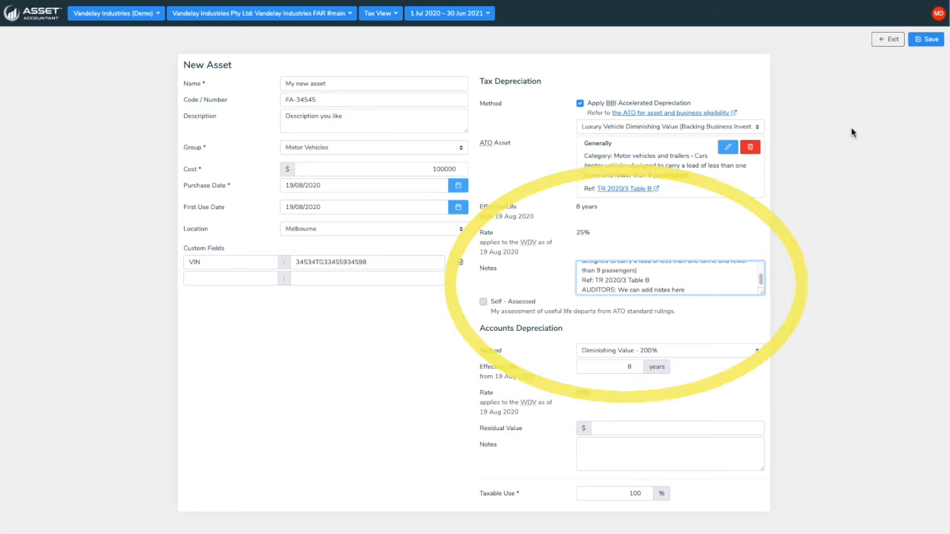
click(926, 44)
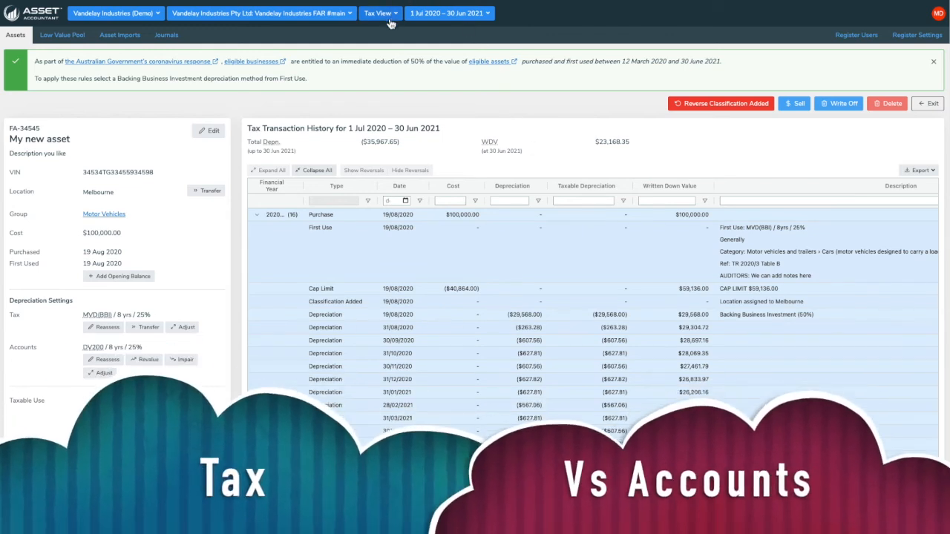
Step: View the new asset's transaction history in Accounts View and return to the asset register
click(394, 20)
click(389, 45)
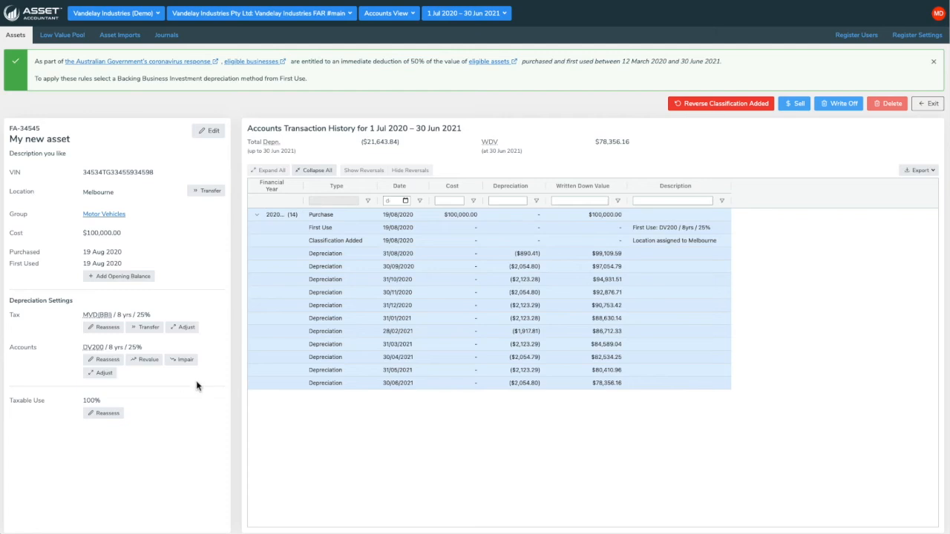
click(931, 105)
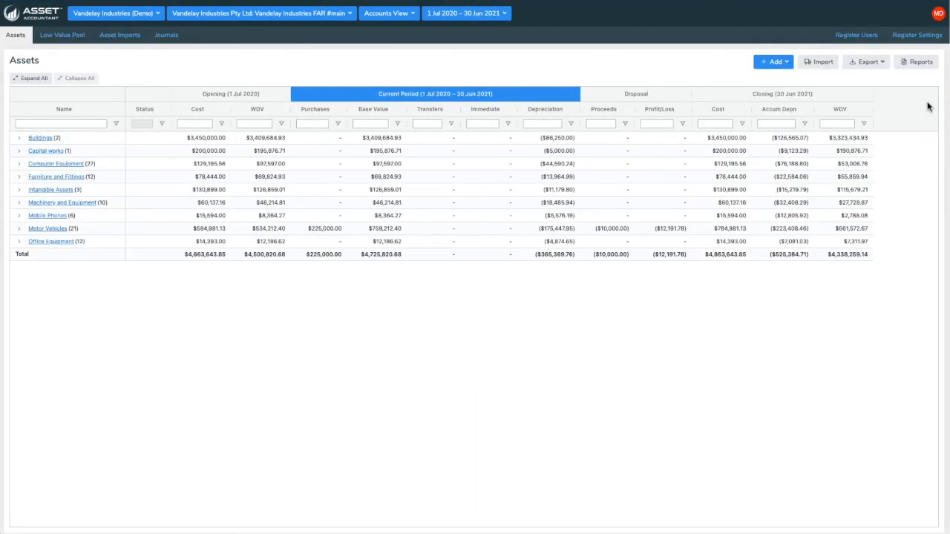
Step: Transfer the Fridge Westinghouse asset to the Low Value Pool from the 2020–21 eligible transfers
click(66, 39)
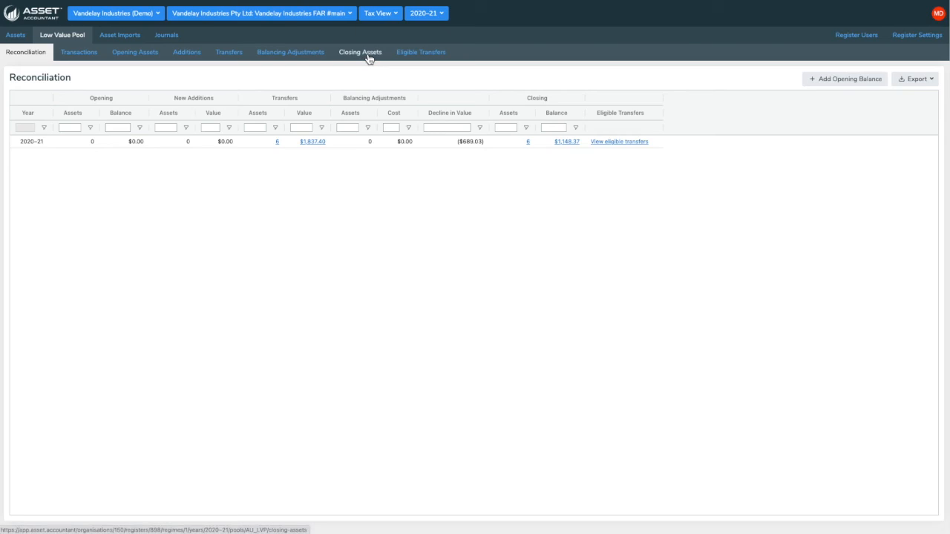
click(604, 141)
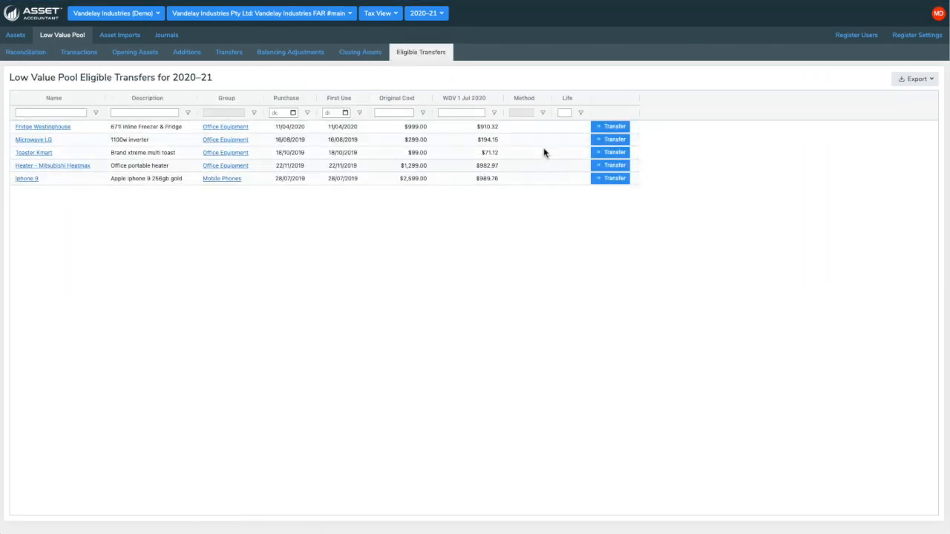
click(616, 128)
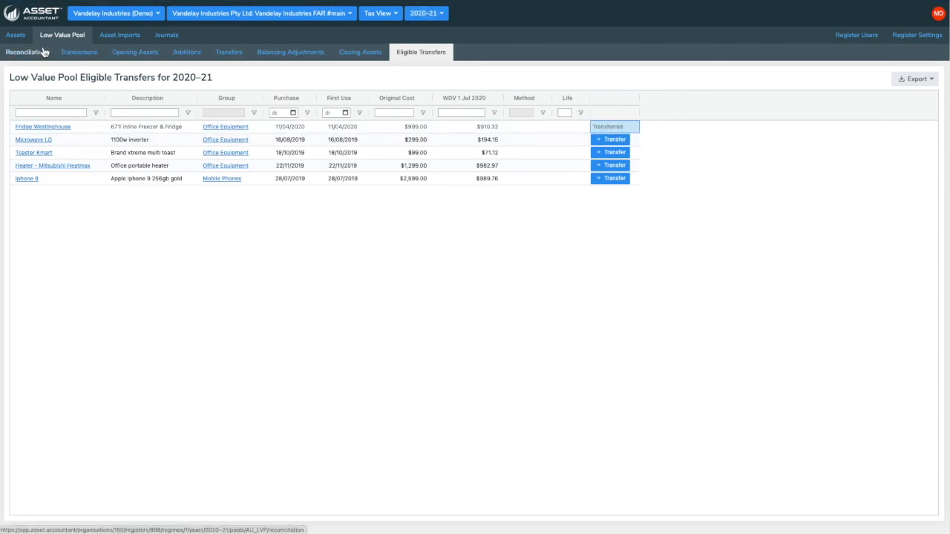
Step: Review the pool, integration and classification options in the register's settings
click(18, 36)
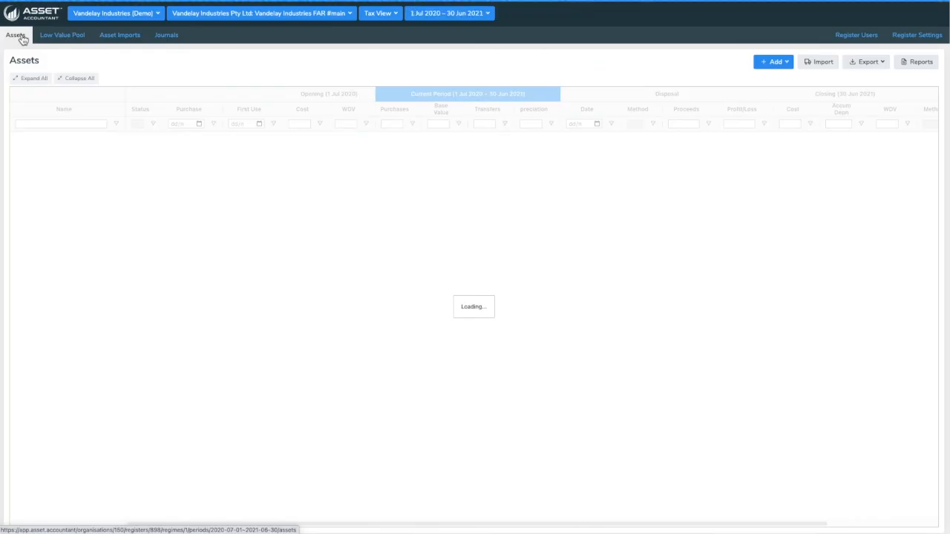
click(931, 37)
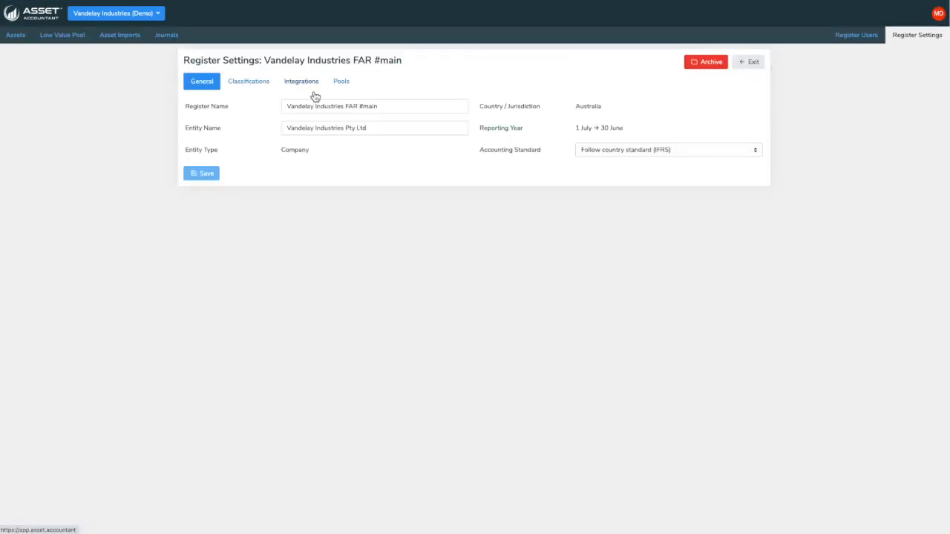
click(342, 85)
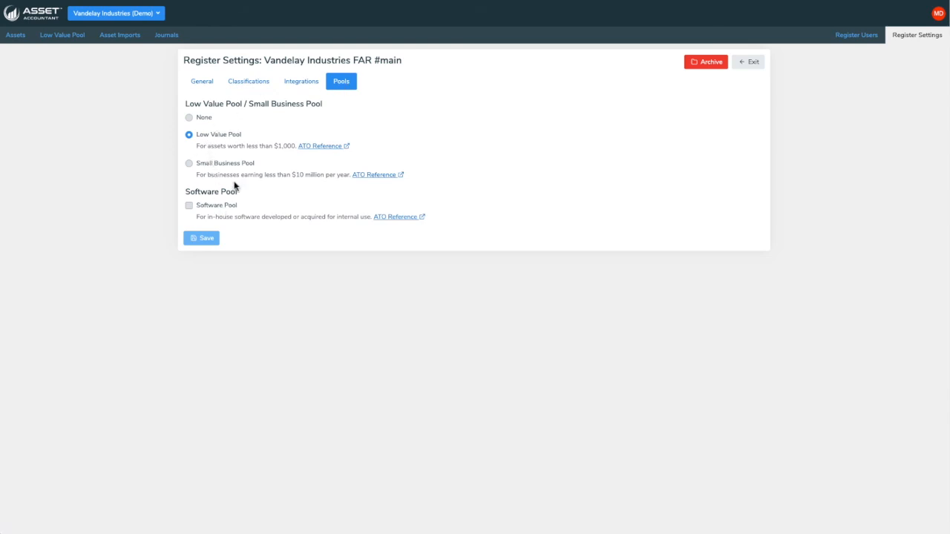
click(306, 88)
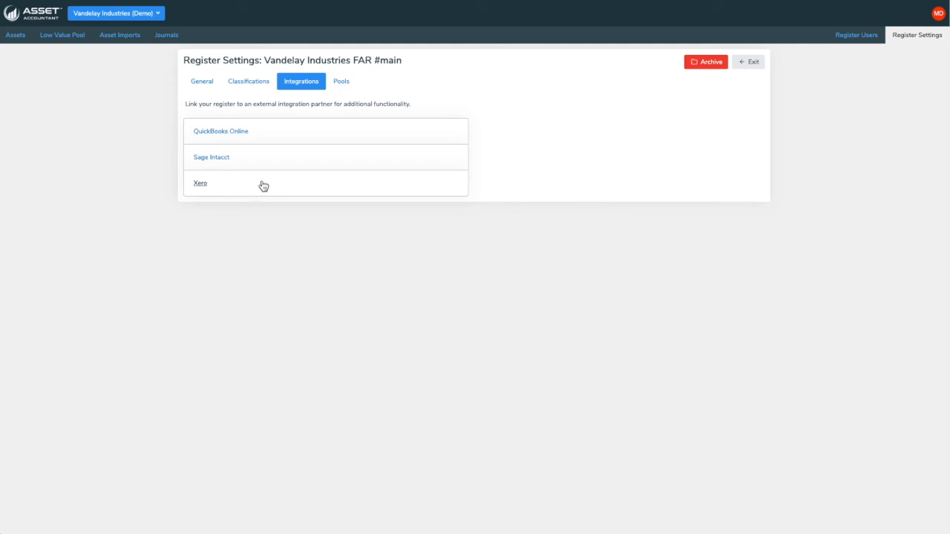
click(254, 87)
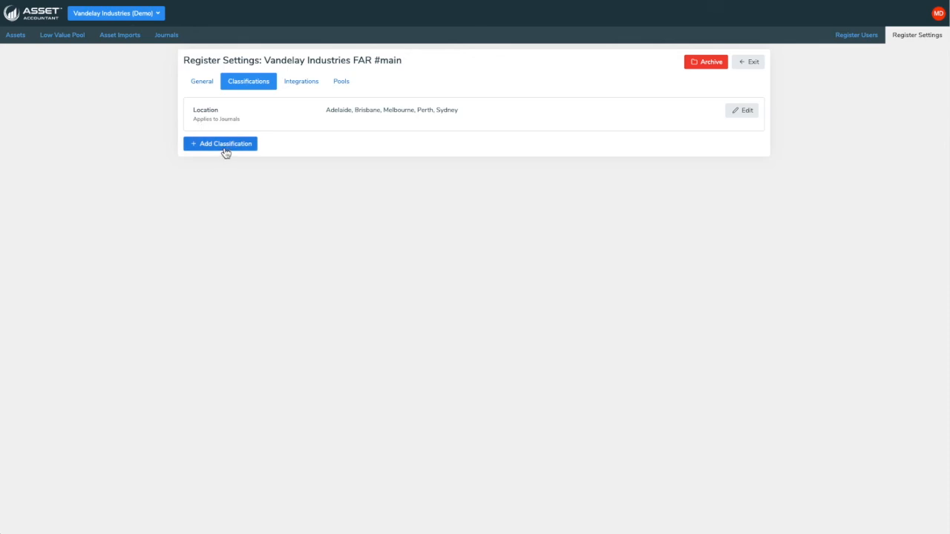
click(209, 81)
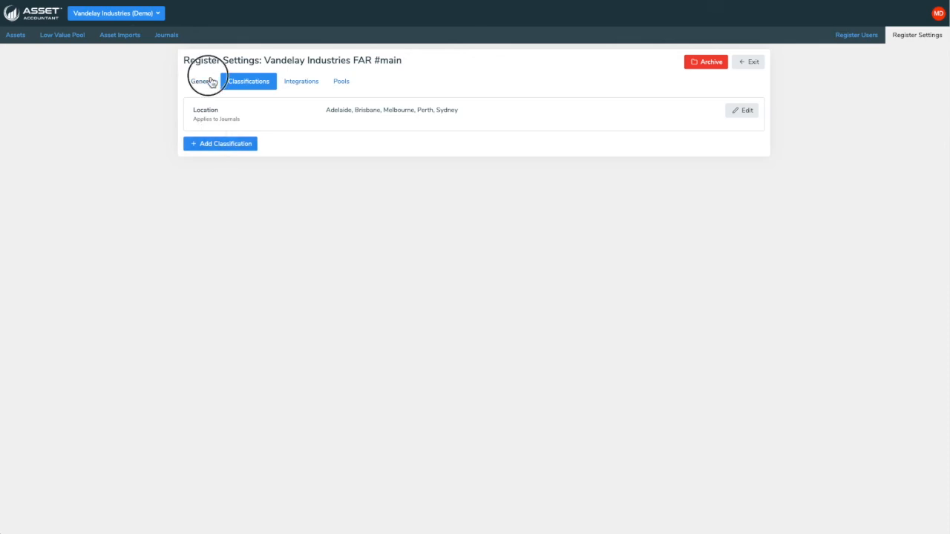
Step: Create a journal dated 30/06/2021 with the description "AssetAccountant Movements for 30 Jun 2021"
click(168, 35)
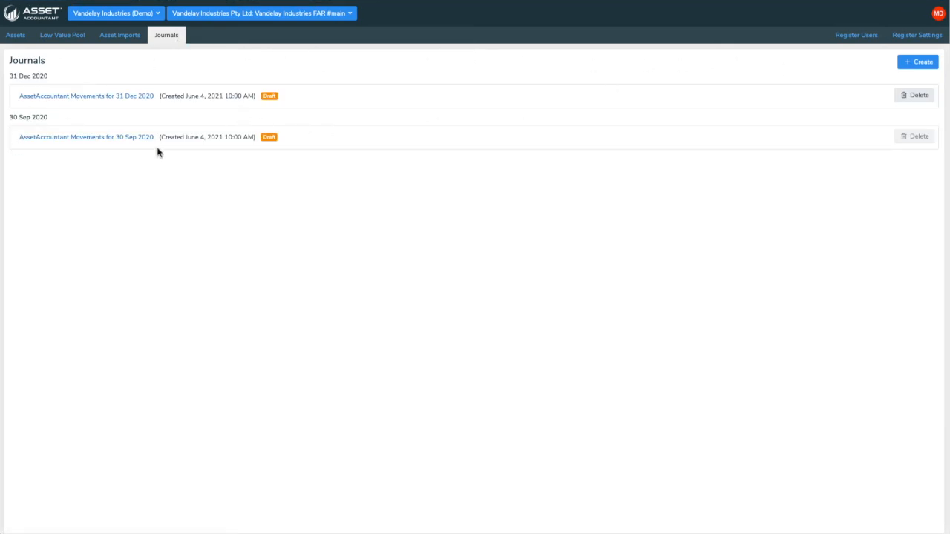
click(922, 65)
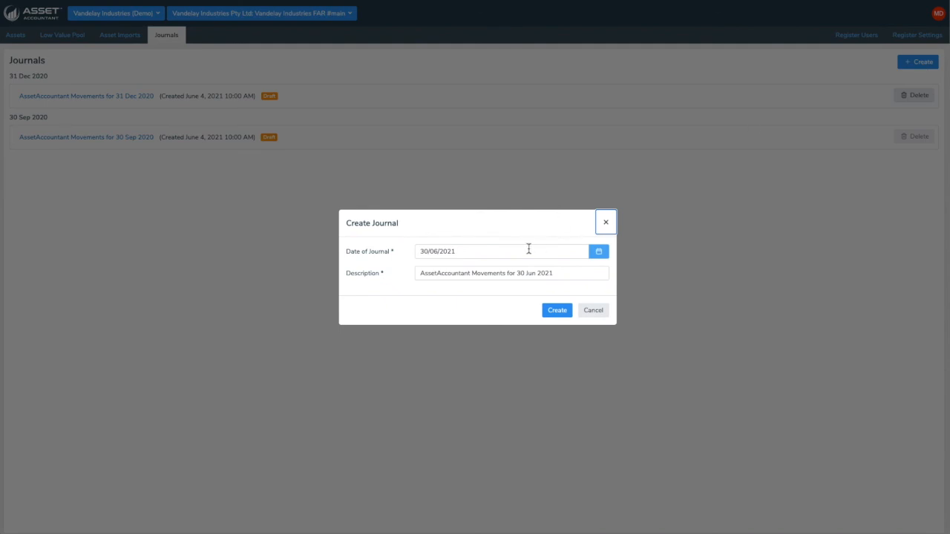
click(561, 312)
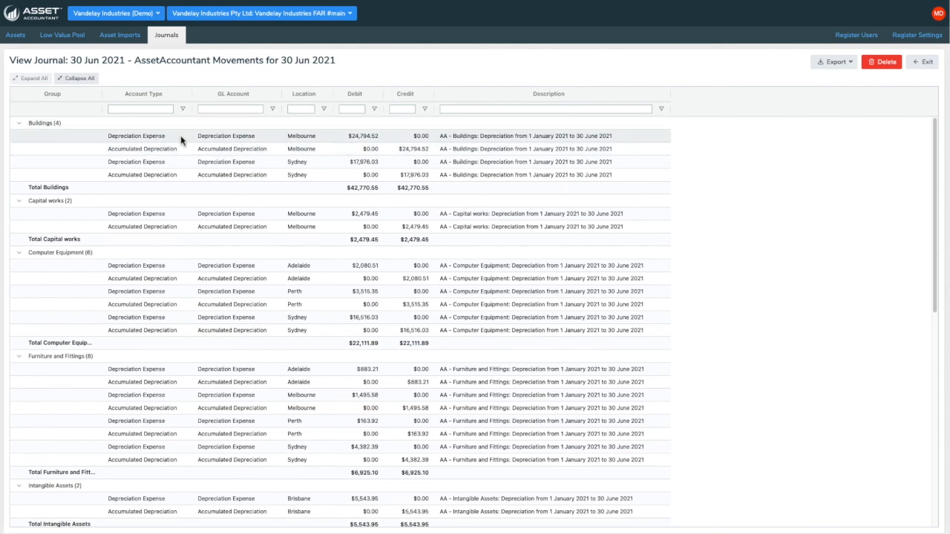
Step: Examine the journal's debit and credit entries per asset group and collapse all groups to their totals
scroll(227, 304, down, 10)
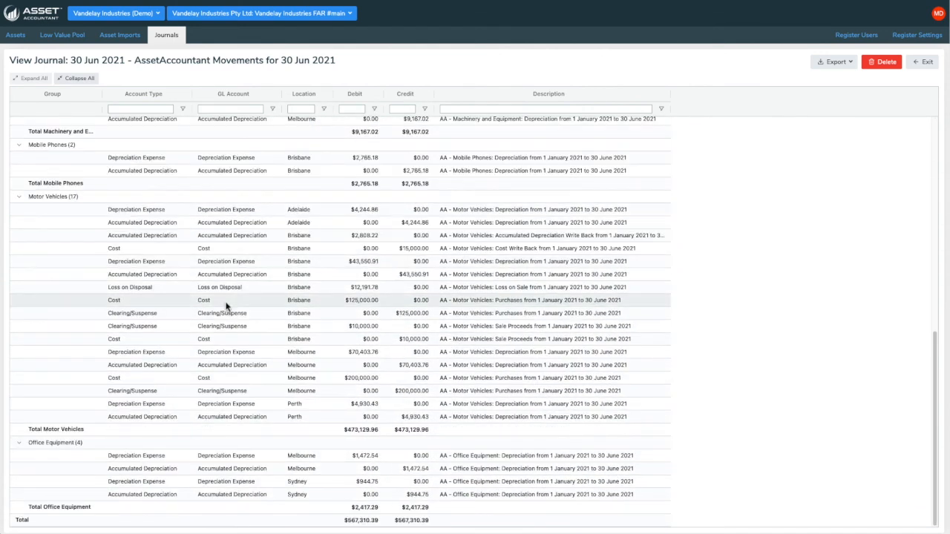
scroll(225, 302, up, 10)
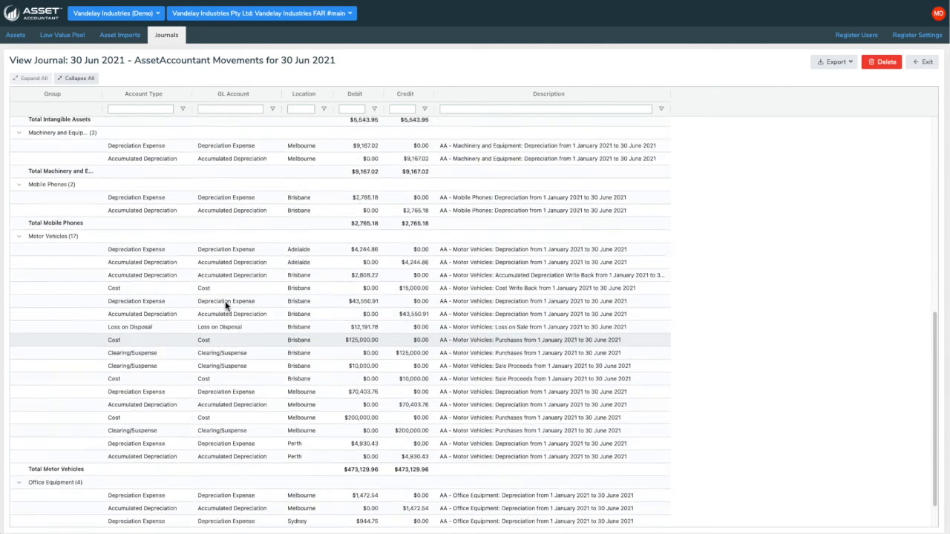
click(77, 79)
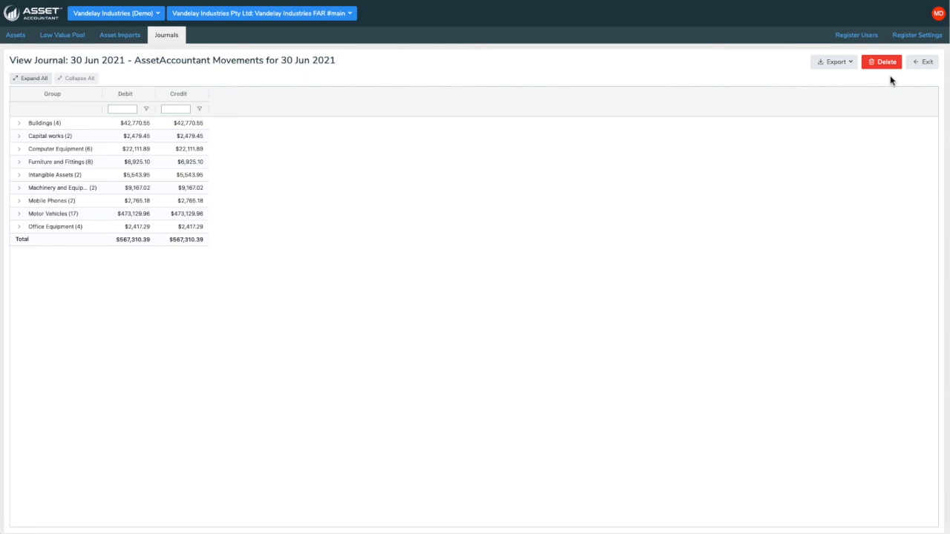
Step: Post the journal to a spreadsheet including only purchases, depreciation and disposals, and return to the assets list
click(850, 64)
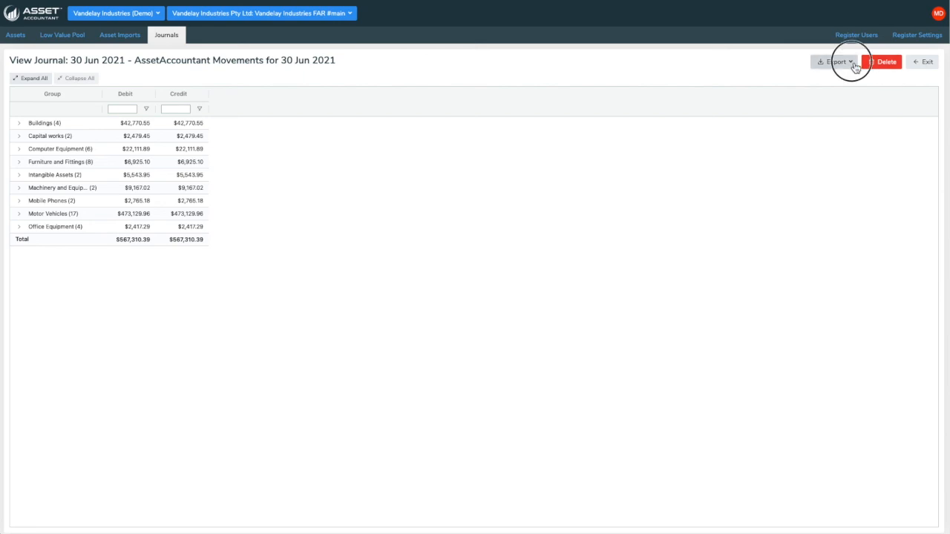
click(809, 97)
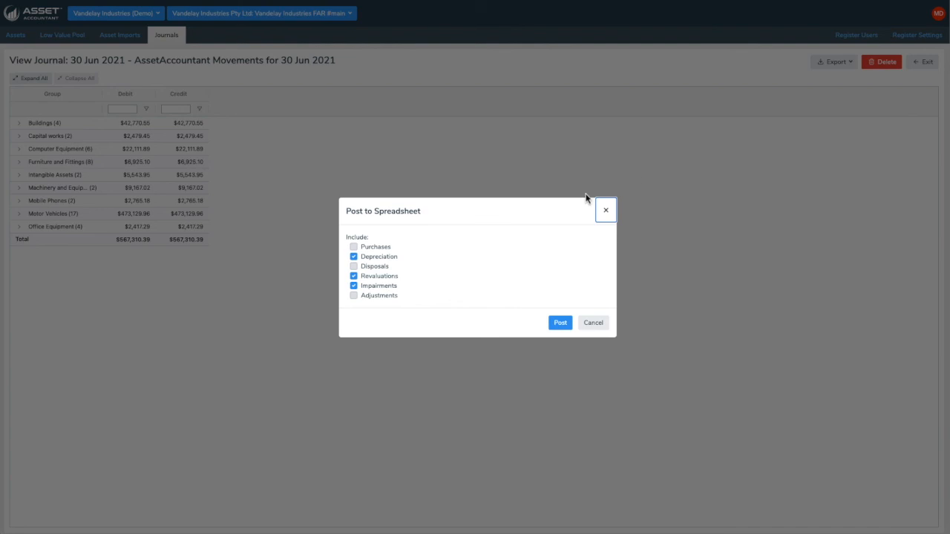
click(354, 248)
click(355, 267)
click(354, 277)
click(354, 287)
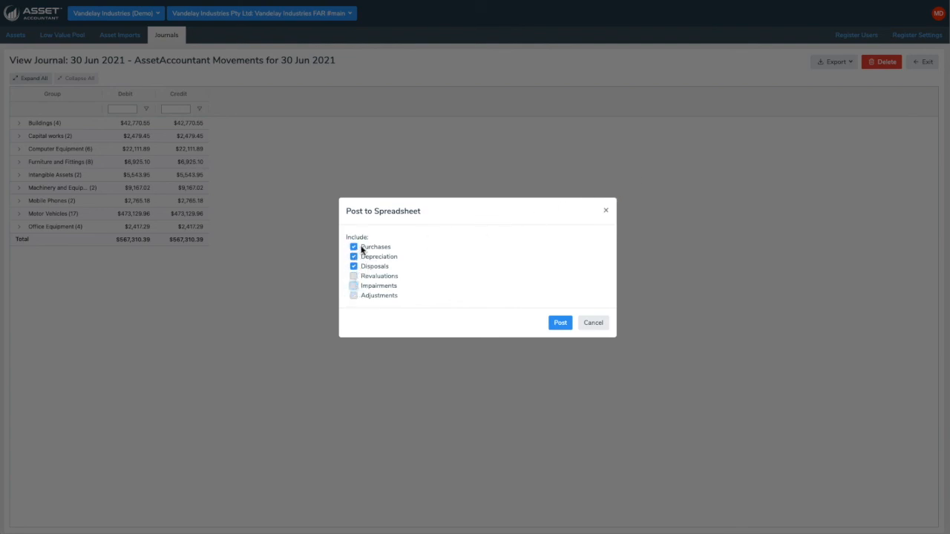
click(562, 323)
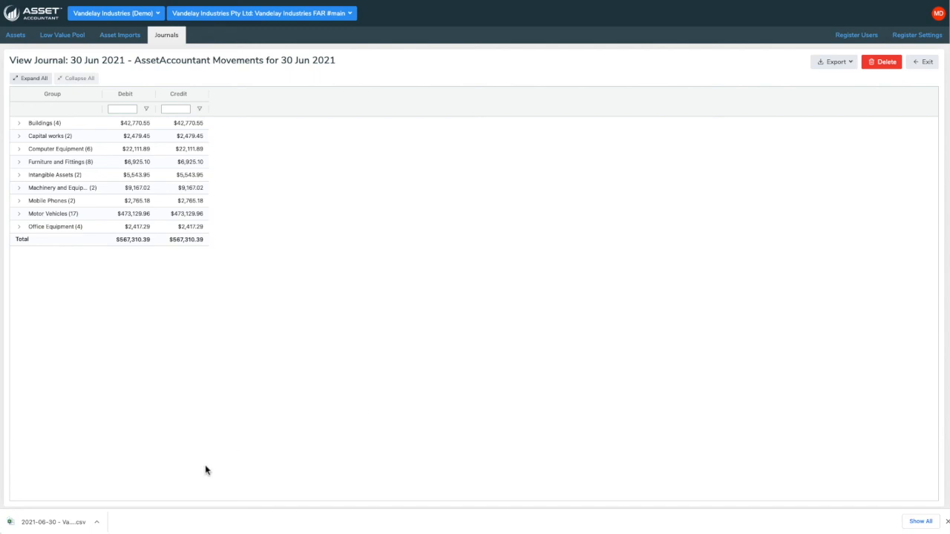
click(22, 37)
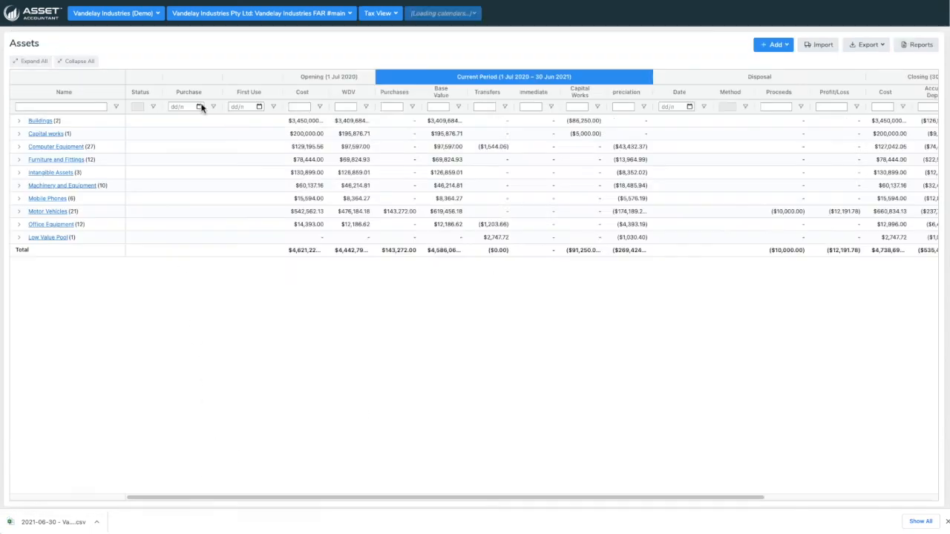